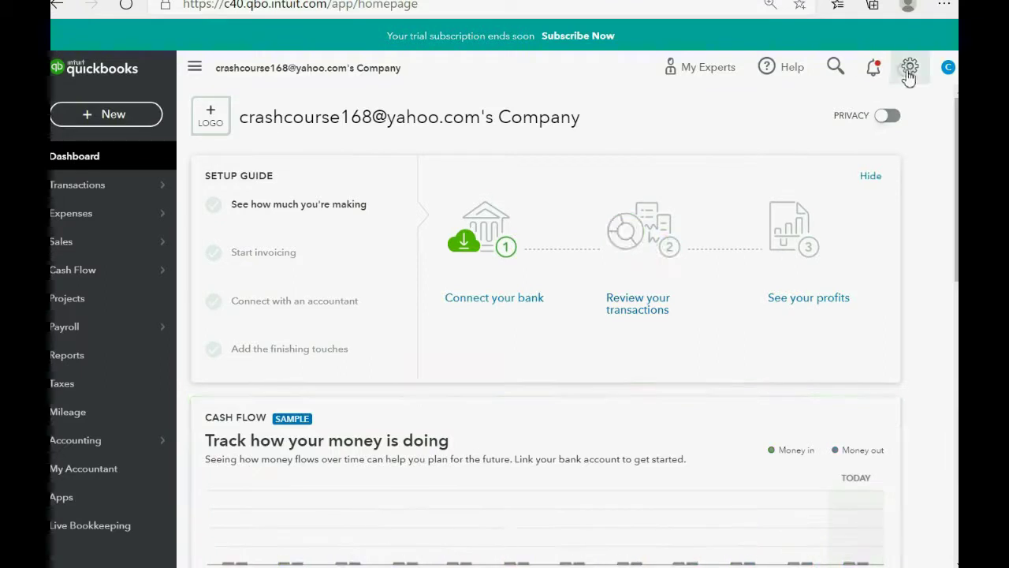
Open Account and Settings and look through the Billing, Usage, Sales, Expenses and Payments pages.
left_click(910, 67)
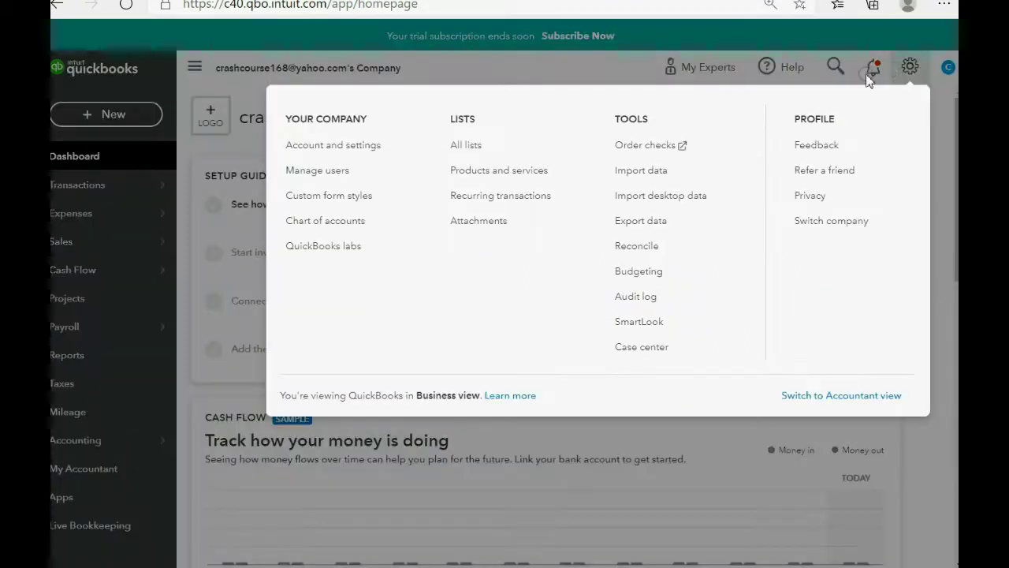
left_click(347, 149)
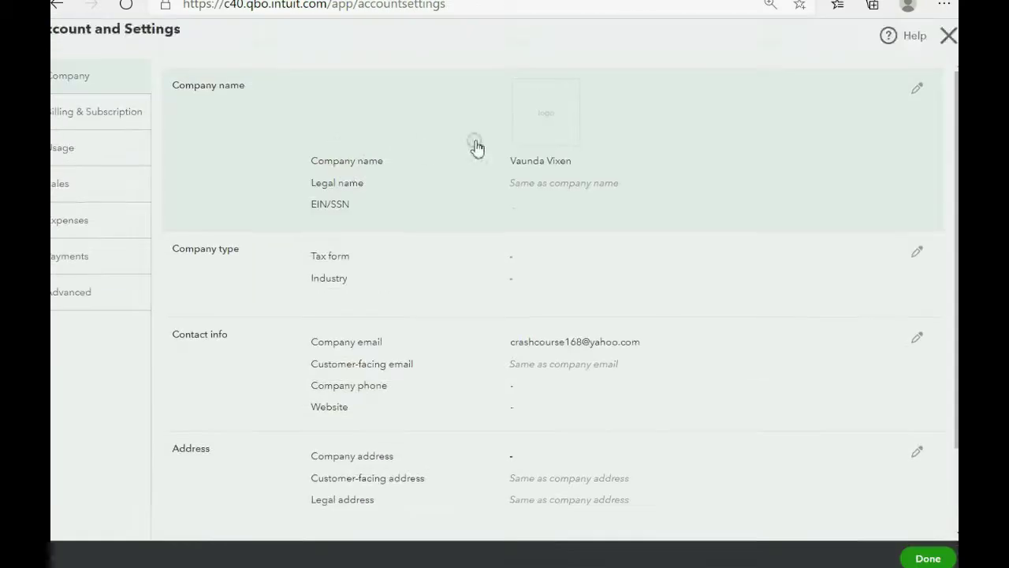
left_click(82, 107)
left_click(85, 147)
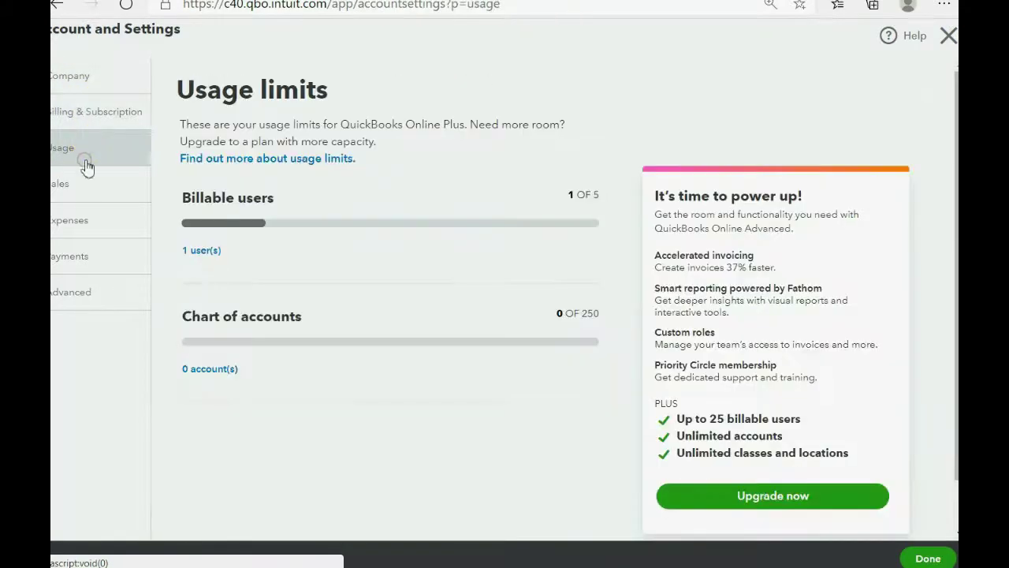
left_click(79, 186)
left_click(70, 227)
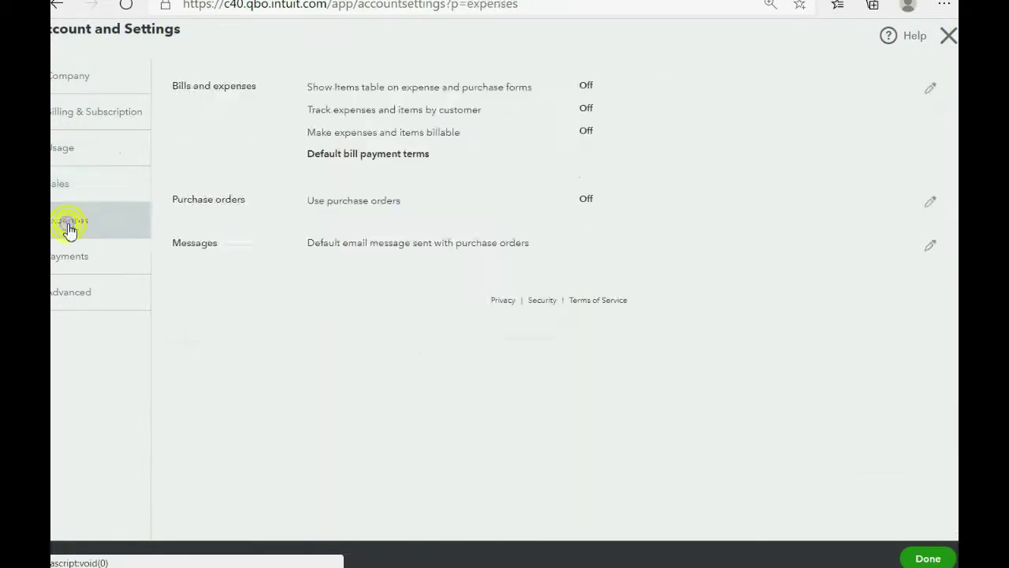
left_click(70, 259)
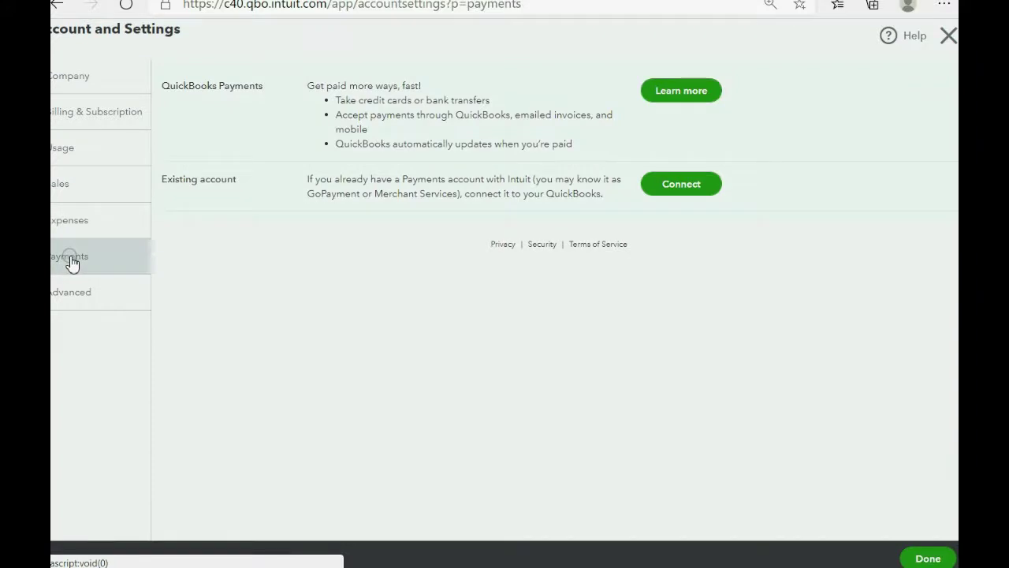
left_click(75, 222)
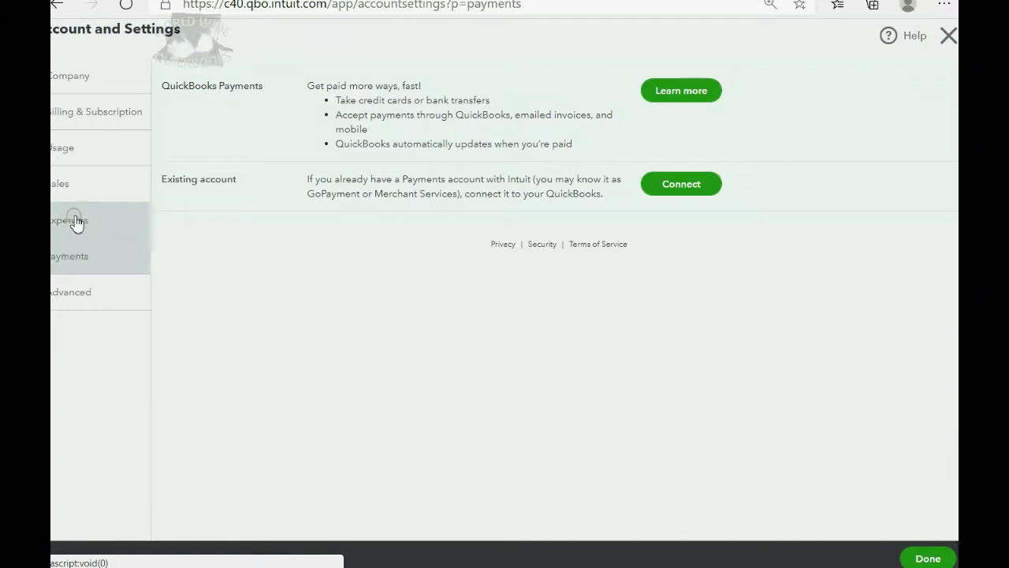
left_click(75, 188)
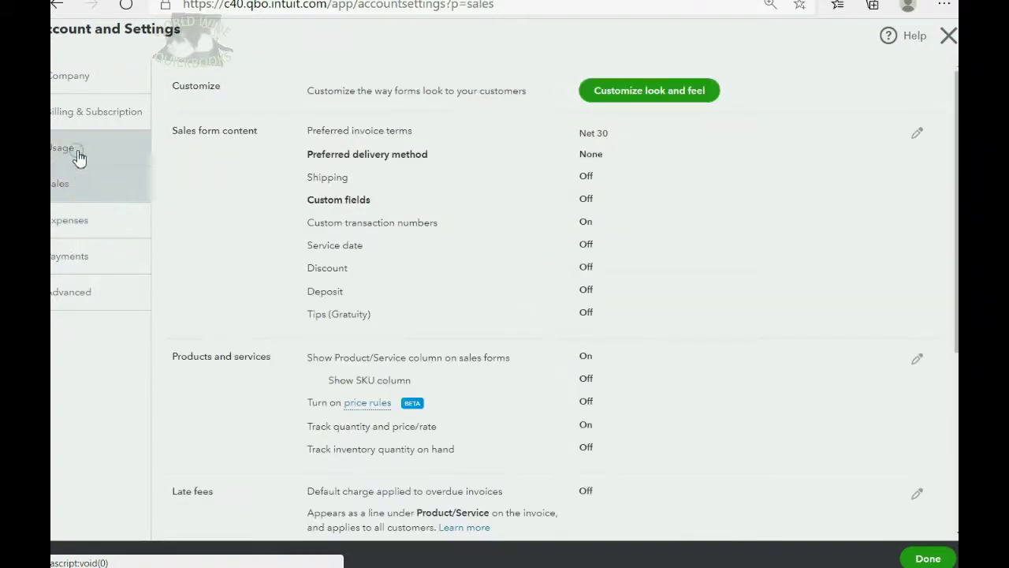
left_click(78, 156)
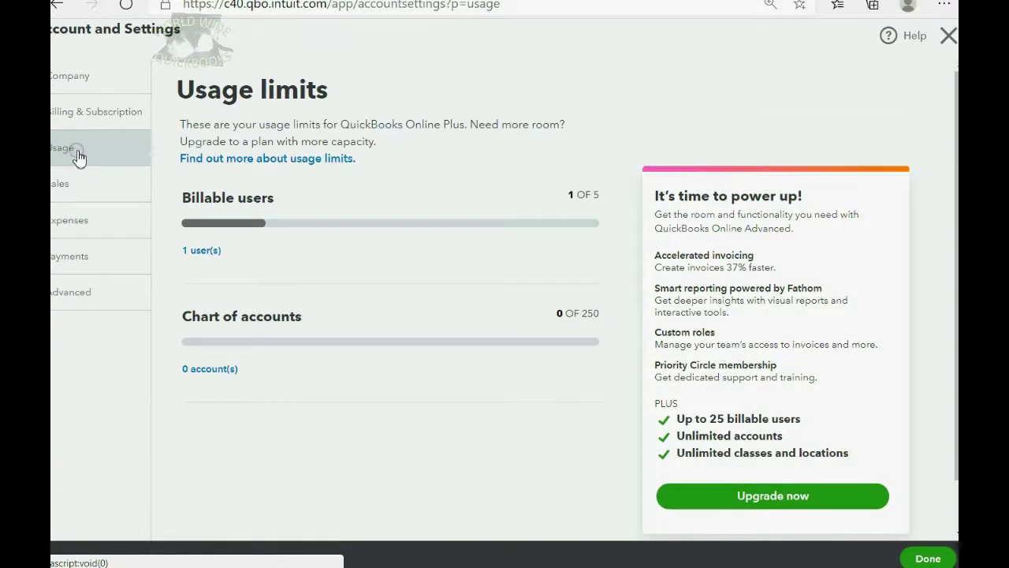
Go back to the Company page and open the Company name section for editing.
left_click(83, 98)
left_click(85, 77)
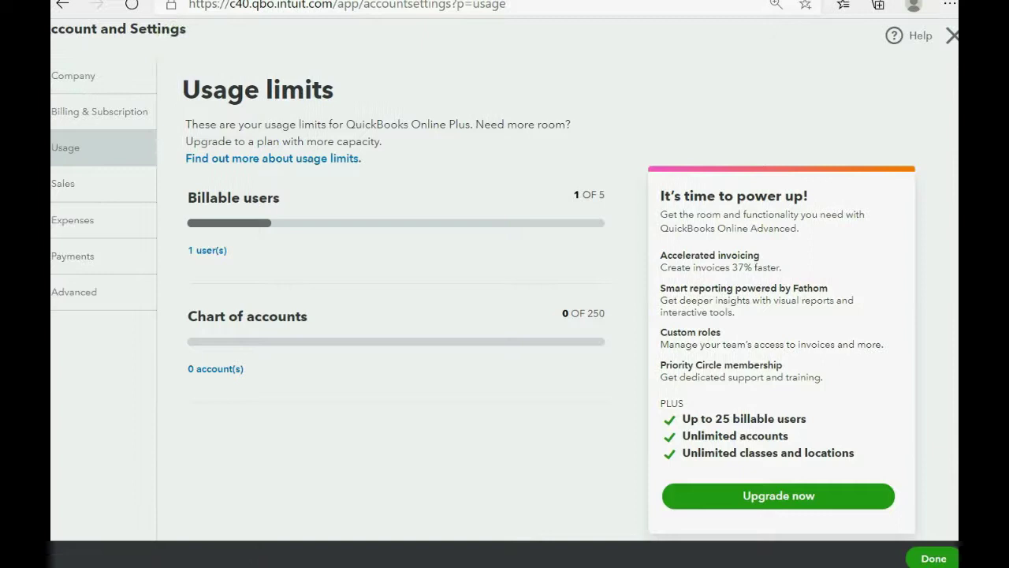
left_click(136, 95)
left_click(121, 84)
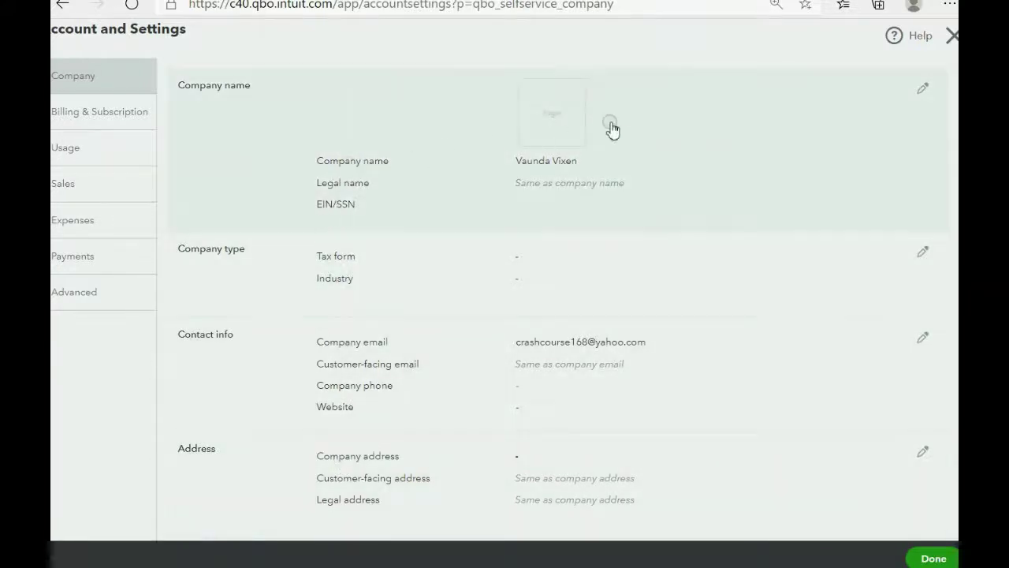
left_click(922, 90)
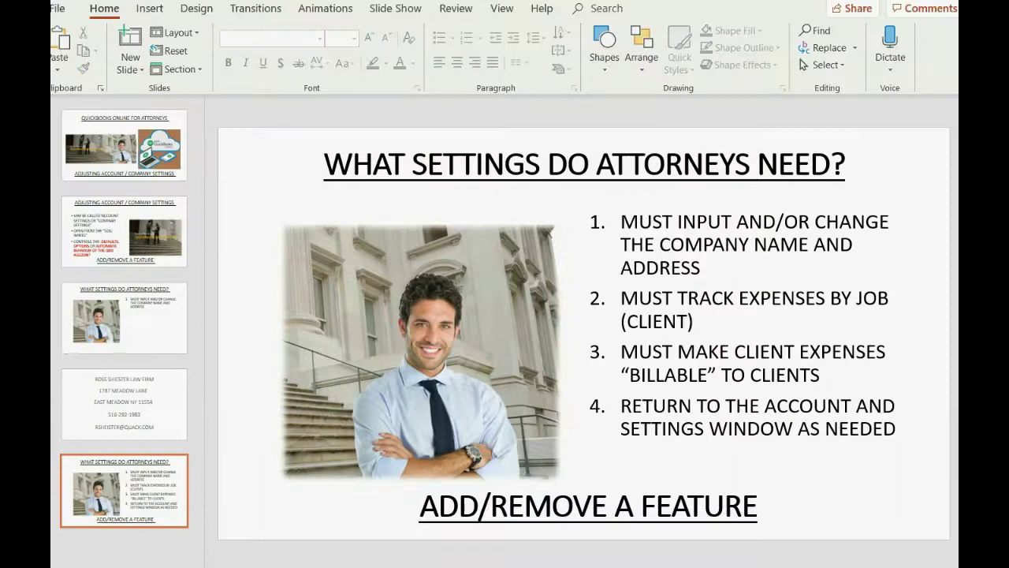
Copy the law firm's name from the title line of slide 4.
left_click(110, 417)
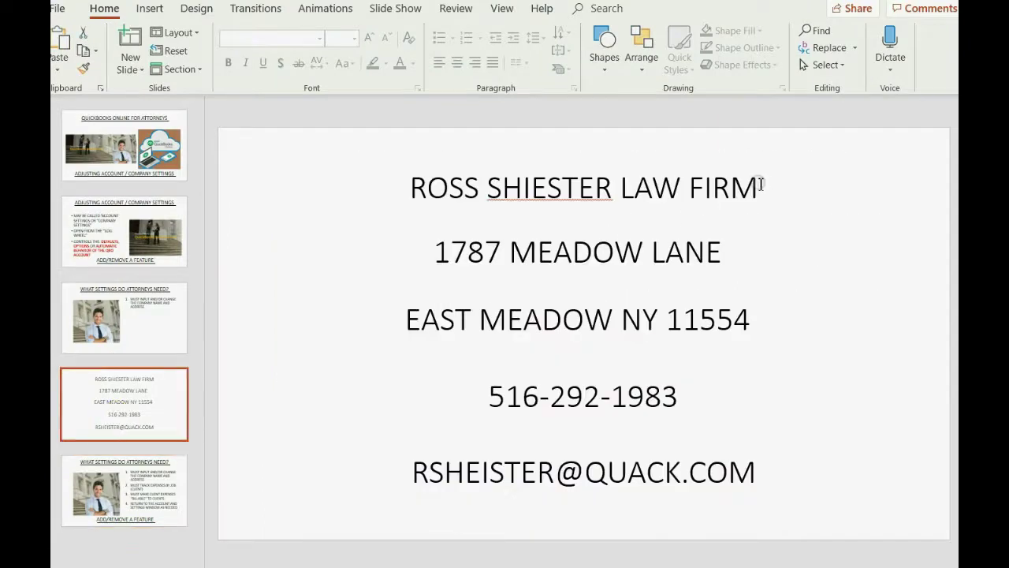
left_click_drag(758, 186, 461, 184)
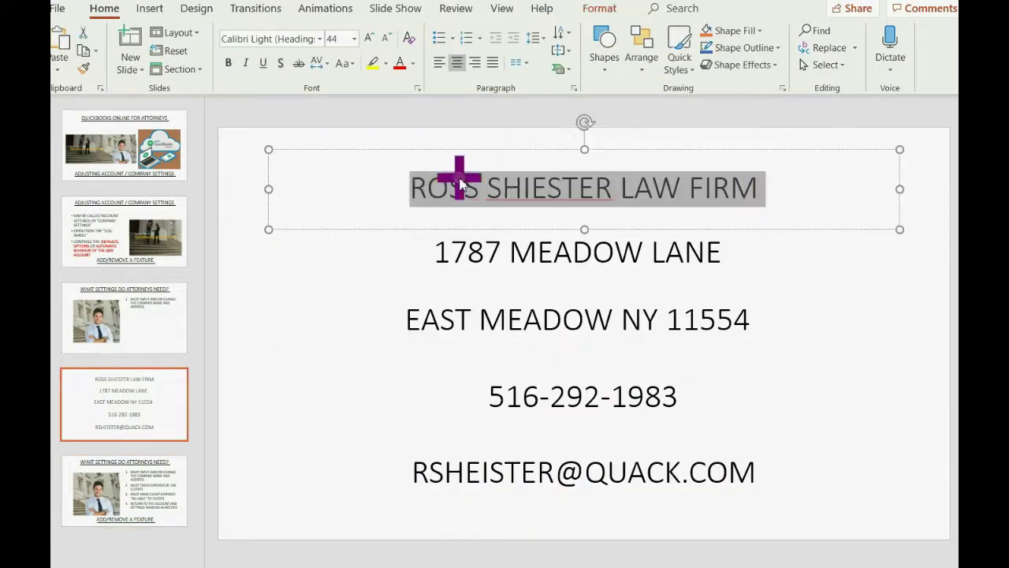
right_click(459, 178)
left_click(489, 209)
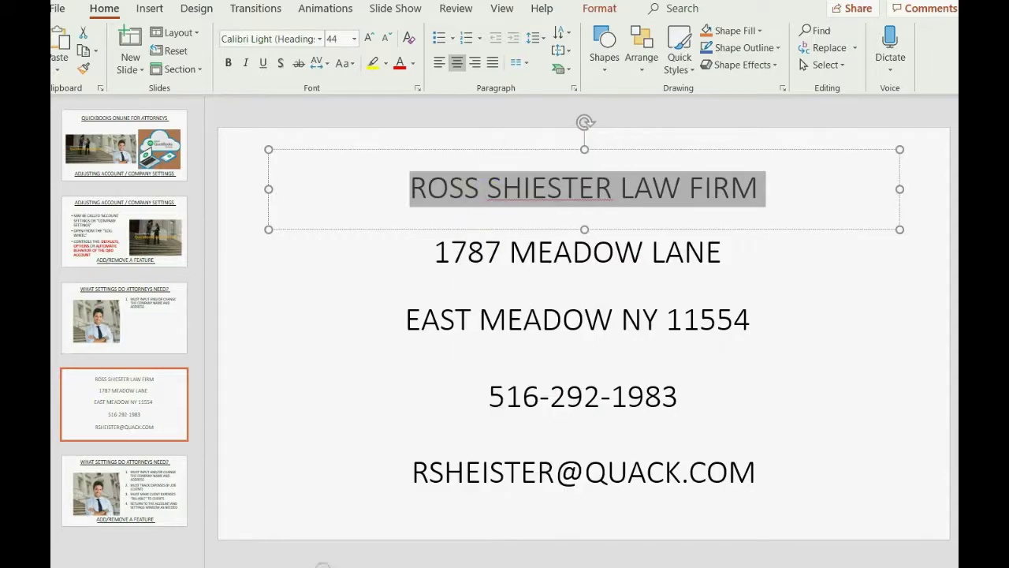
Paste the law firm's name as Company name, choose EIN, enter the firm's EIN and save.
key("alt+Tab")
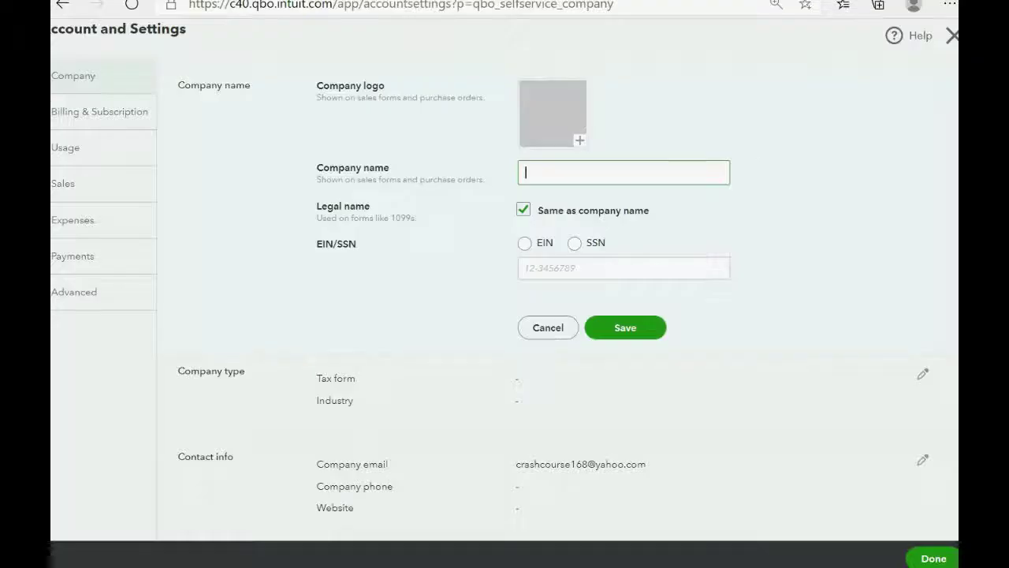
right_click(558, 172)
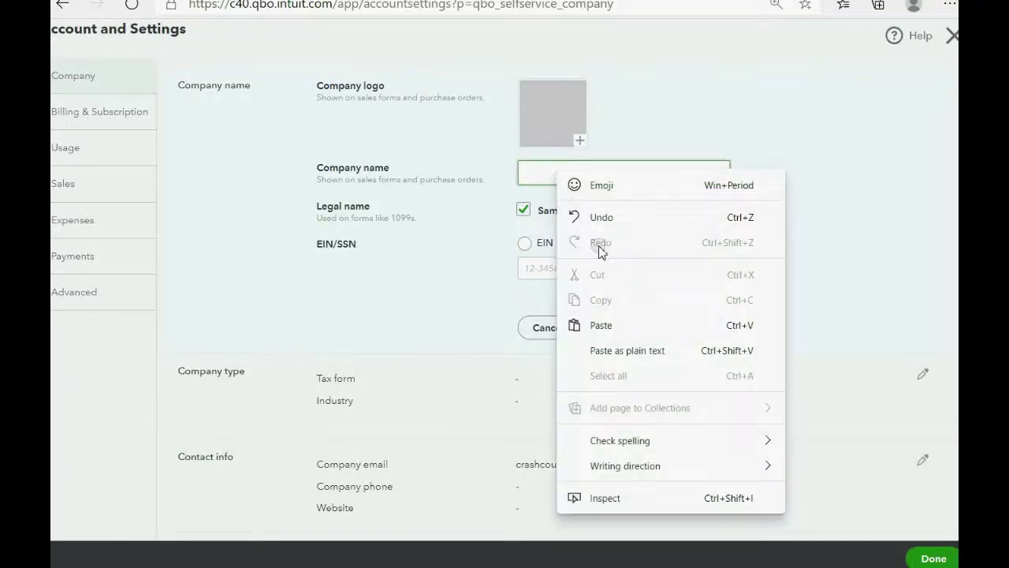
left_click(611, 324)
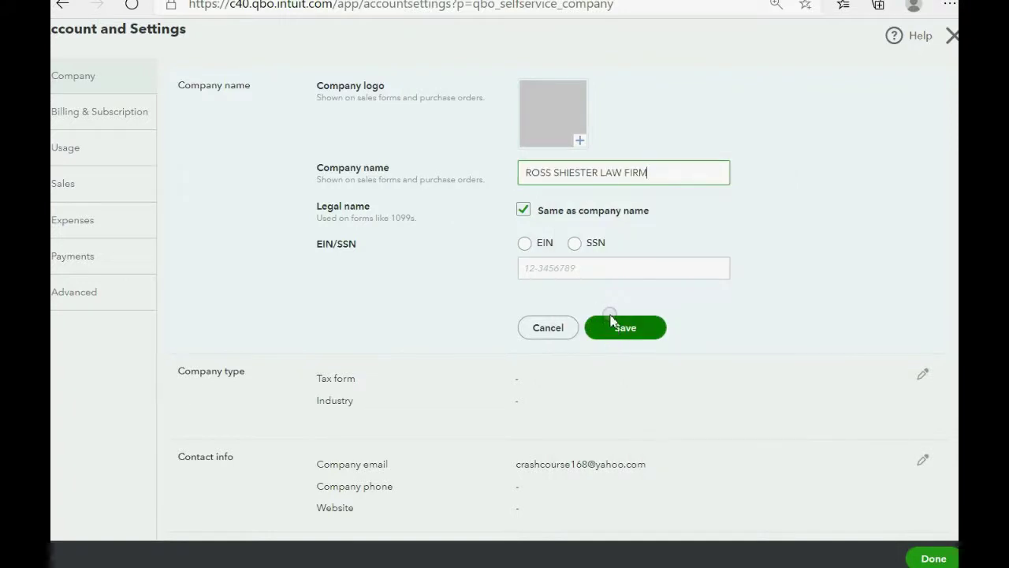
left_click(542, 245)
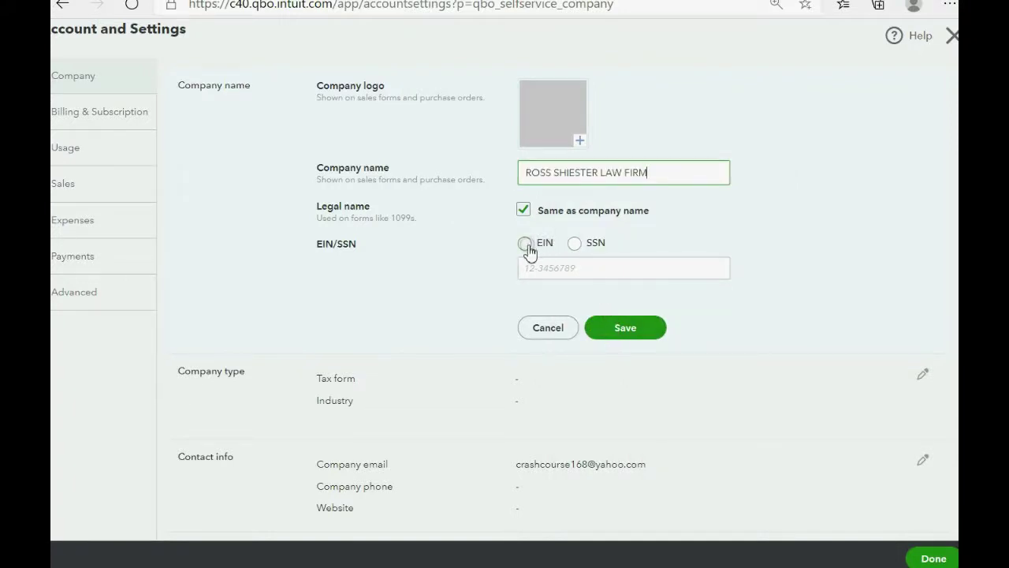
left_click(526, 244)
left_click(545, 266)
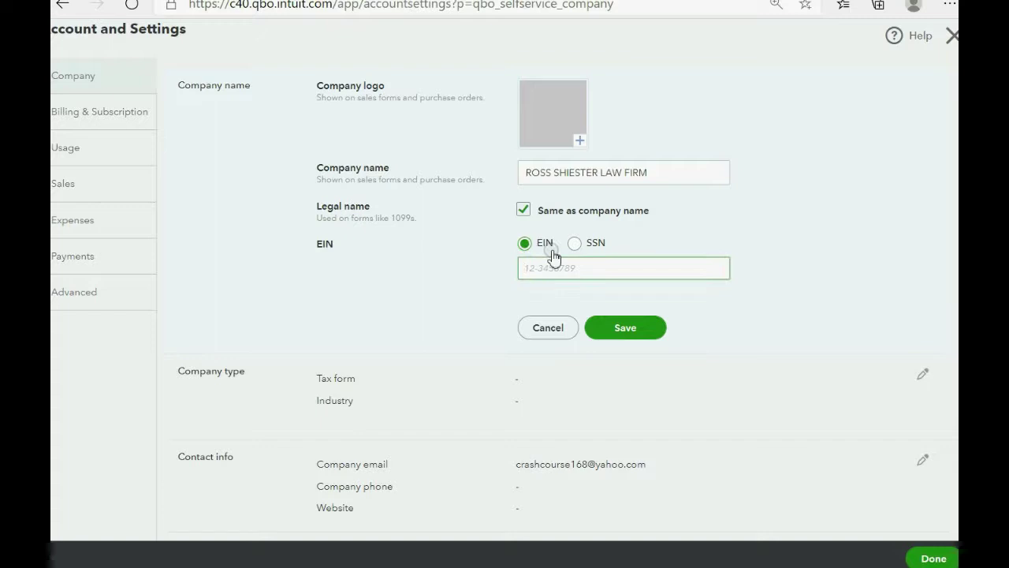
type("123456789")
left_click(624, 326)
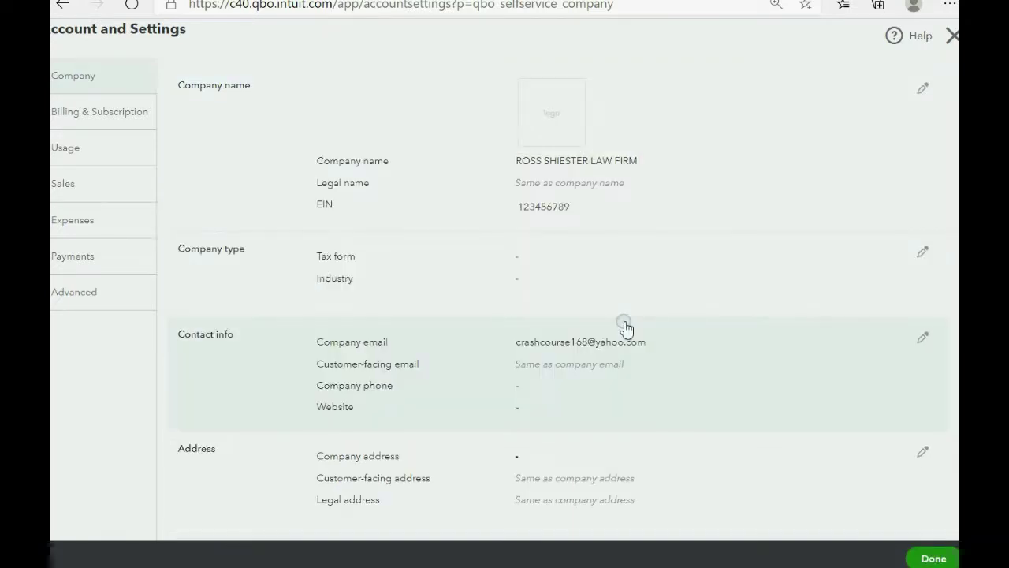
Open Company type and check the Tax form choices, leaving them unchanged.
left_click(922, 254)
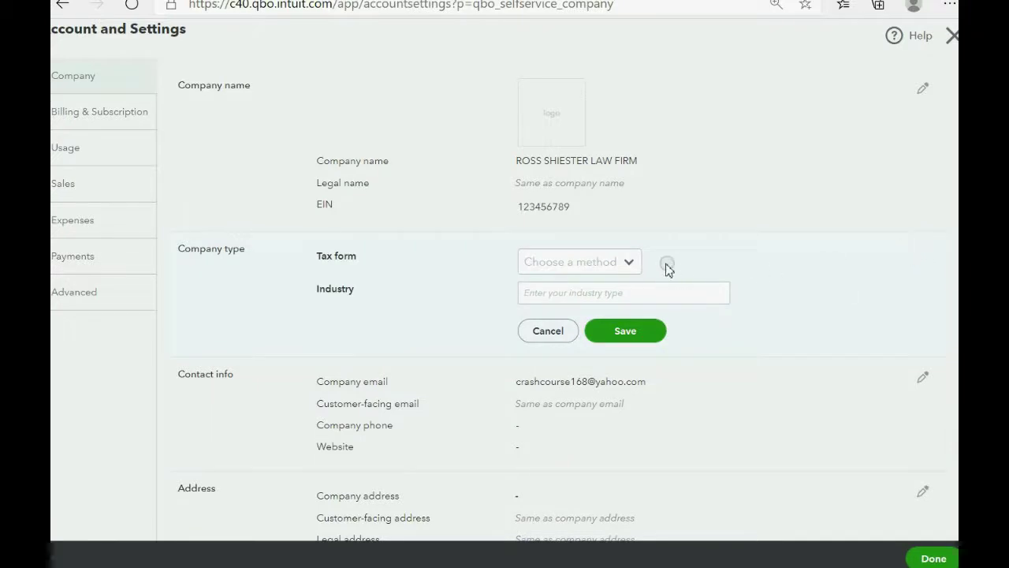
left_click(630, 266)
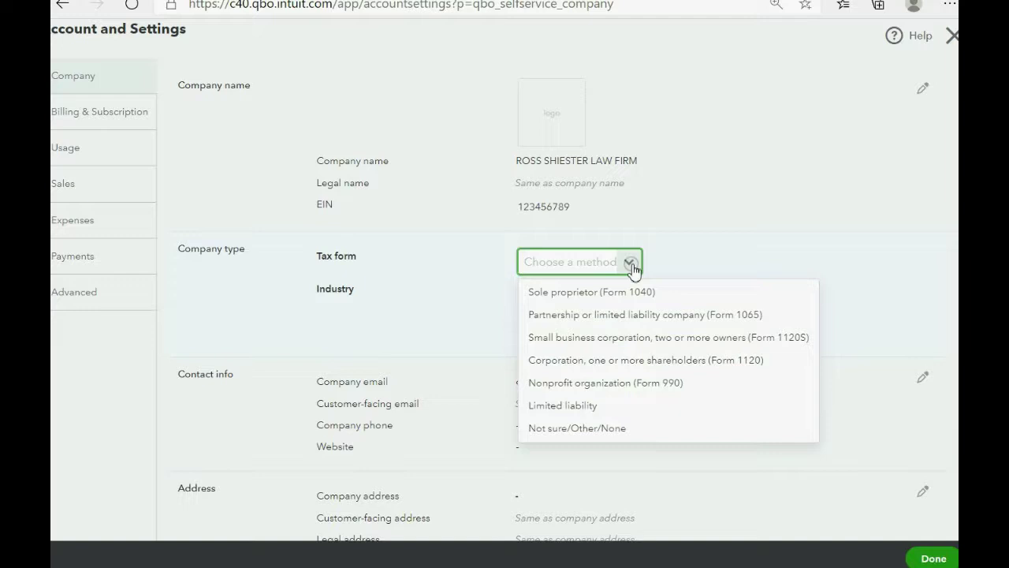
left_click(630, 266)
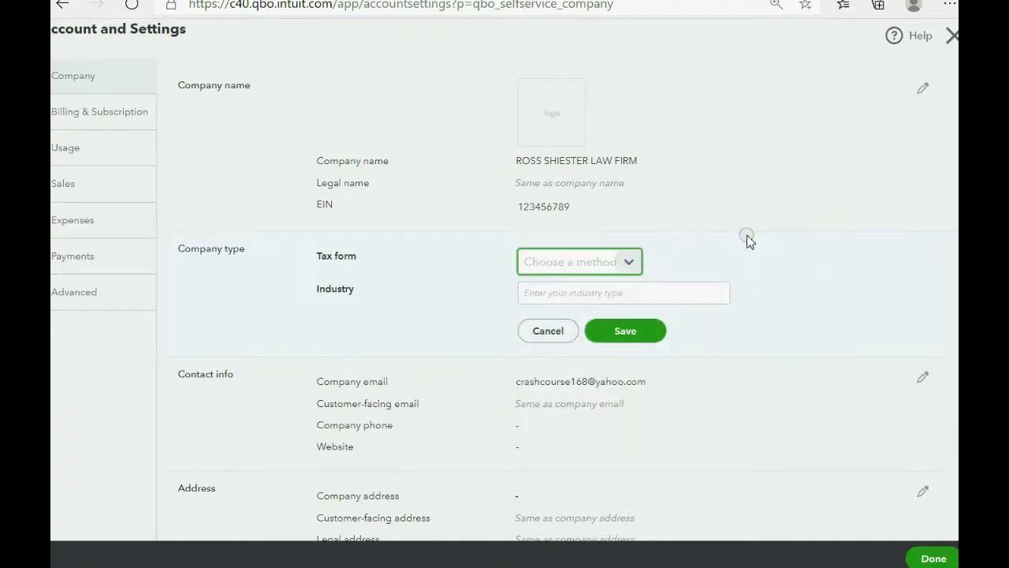
left_click(633, 268)
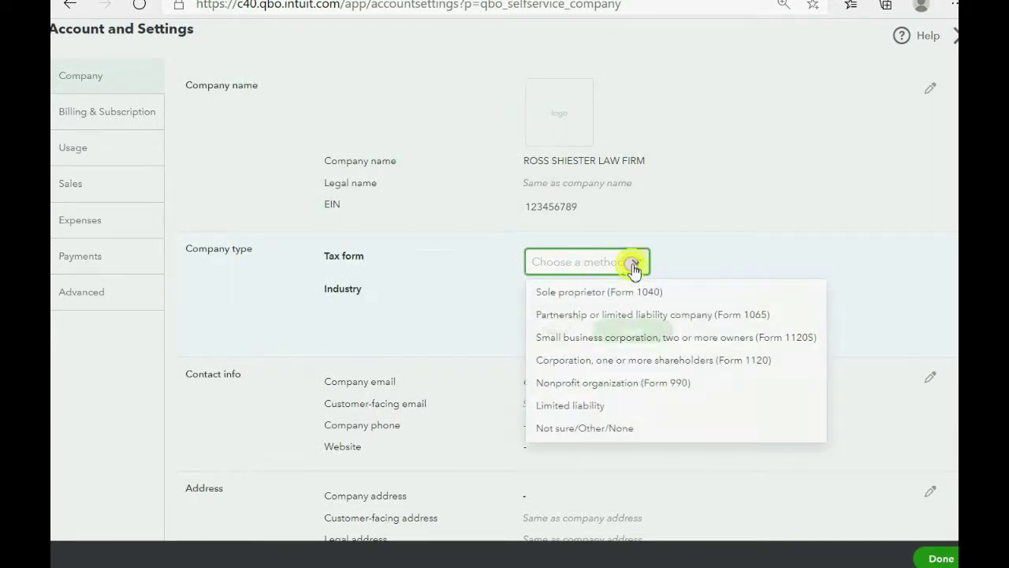
left_click(636, 266)
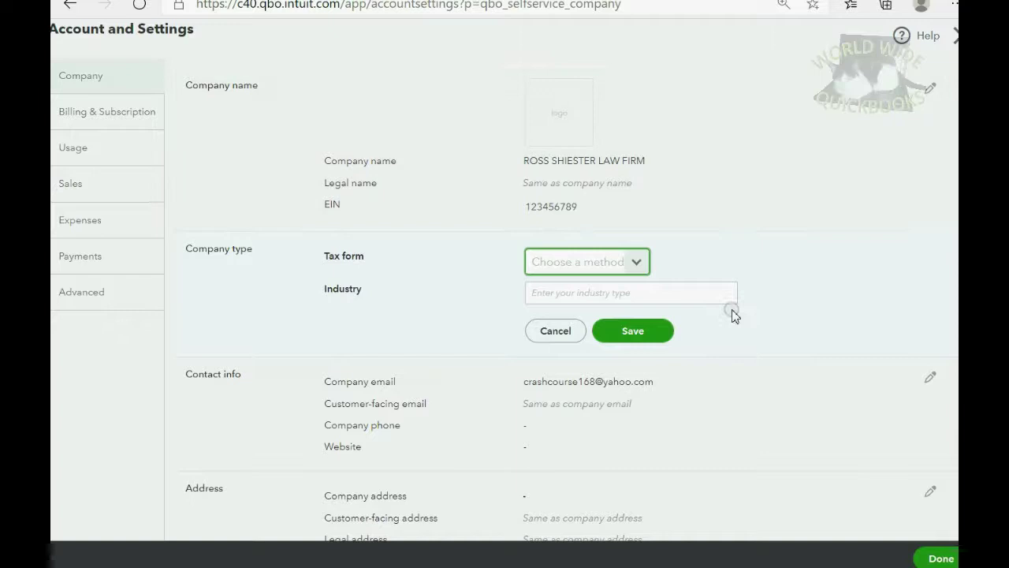
Open Contact info for editing and copy the firm's e-mail line from the slide.
left_click(930, 377)
left_click(664, 336)
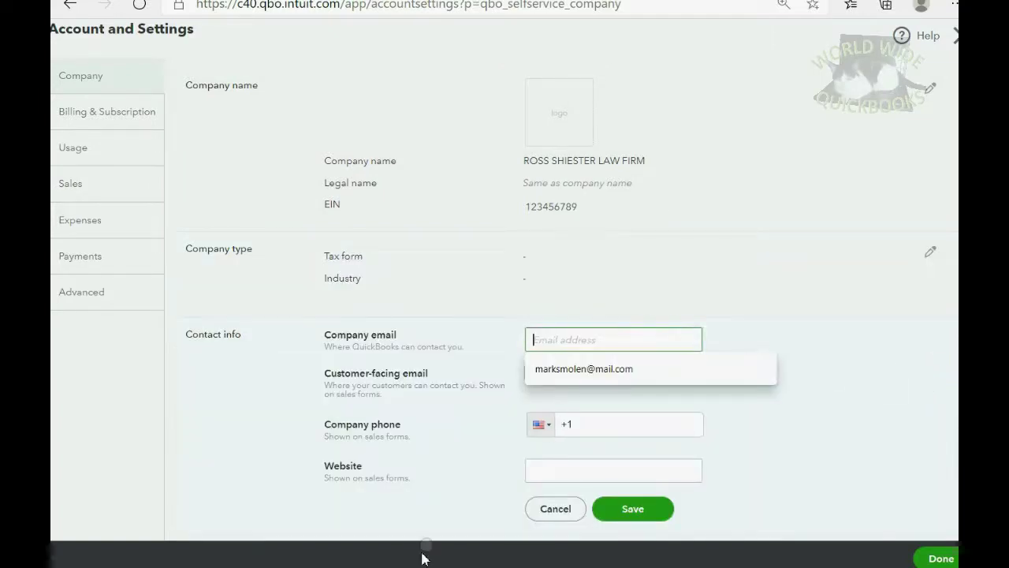
key("alt+Tab")
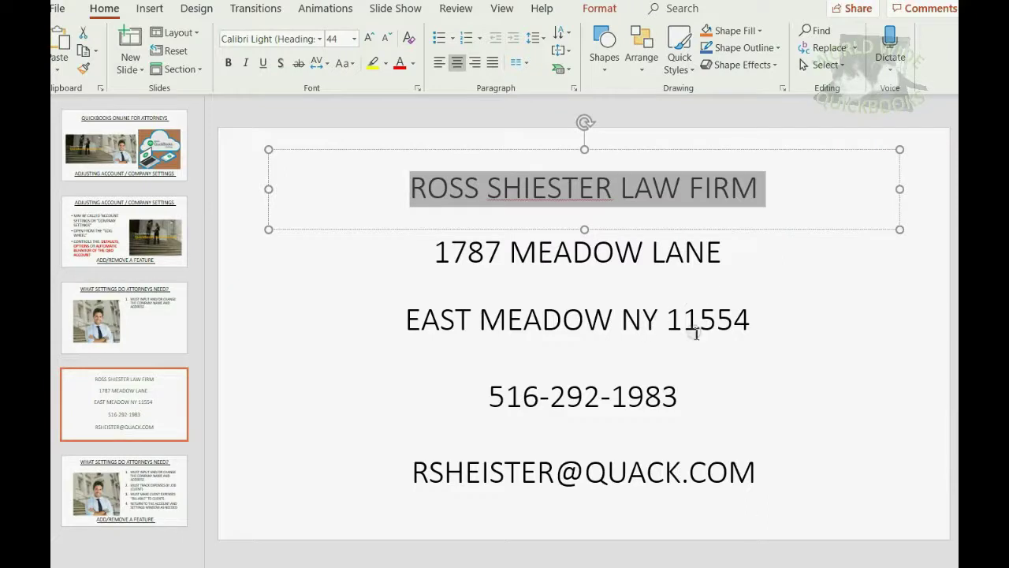
left_click(744, 507)
left_click(739, 473)
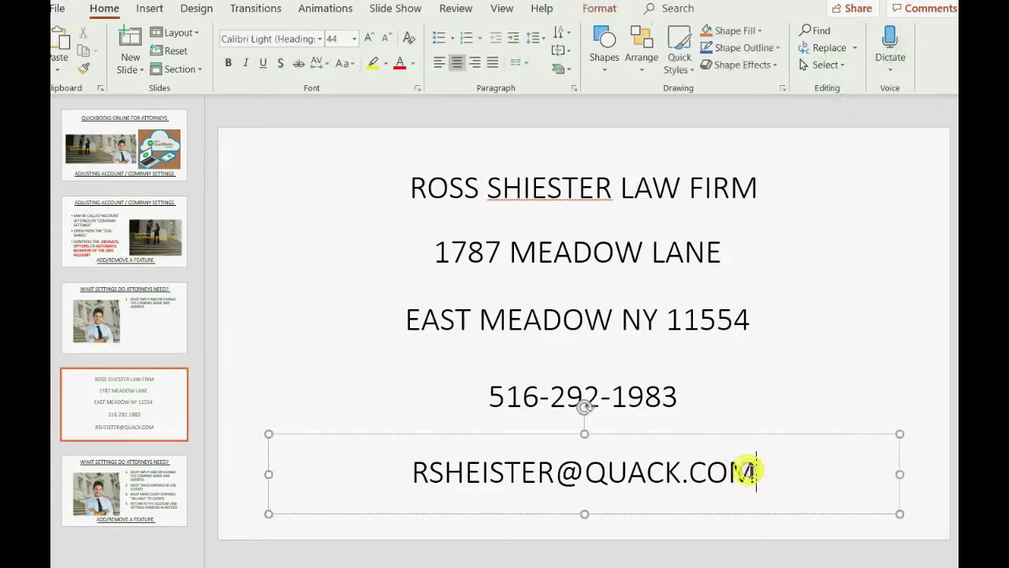
left_click_drag(744, 472, 319, 477)
left_click(83, 51)
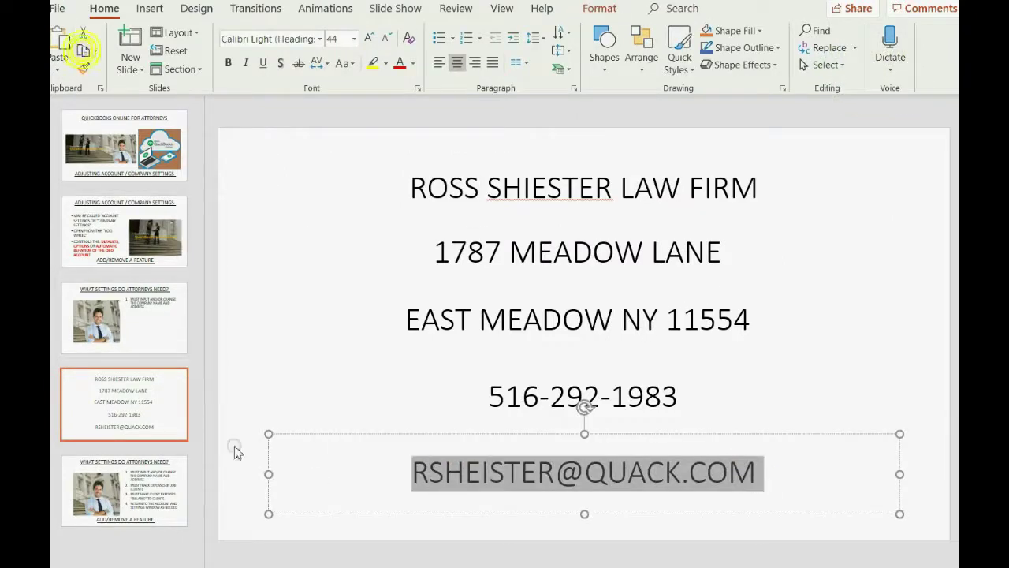
Paste the firm's e-mail as Company email, fill in the company phone number, and save.
key("alt+Tab")
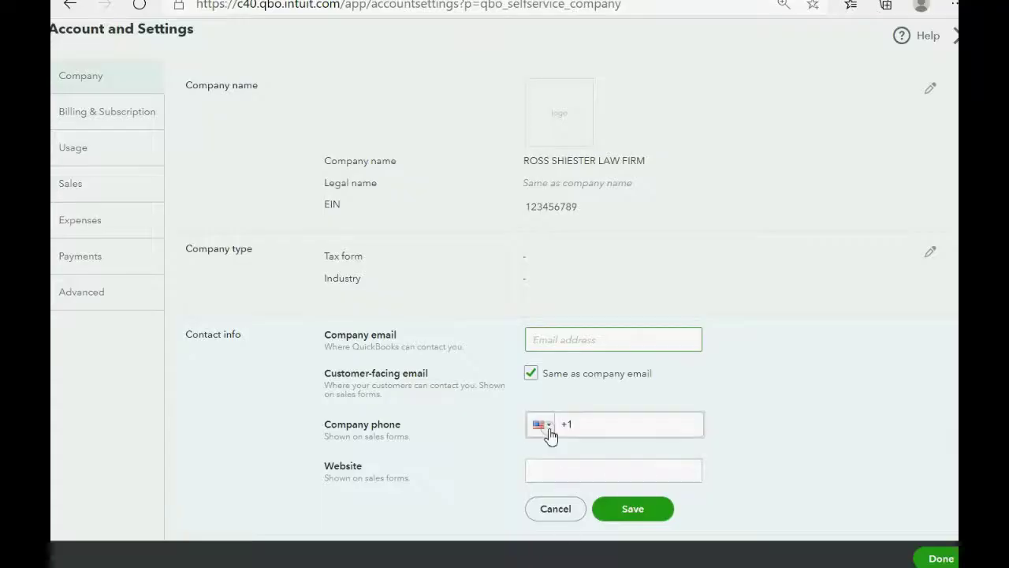
left_click(557, 340)
right_click(558, 340)
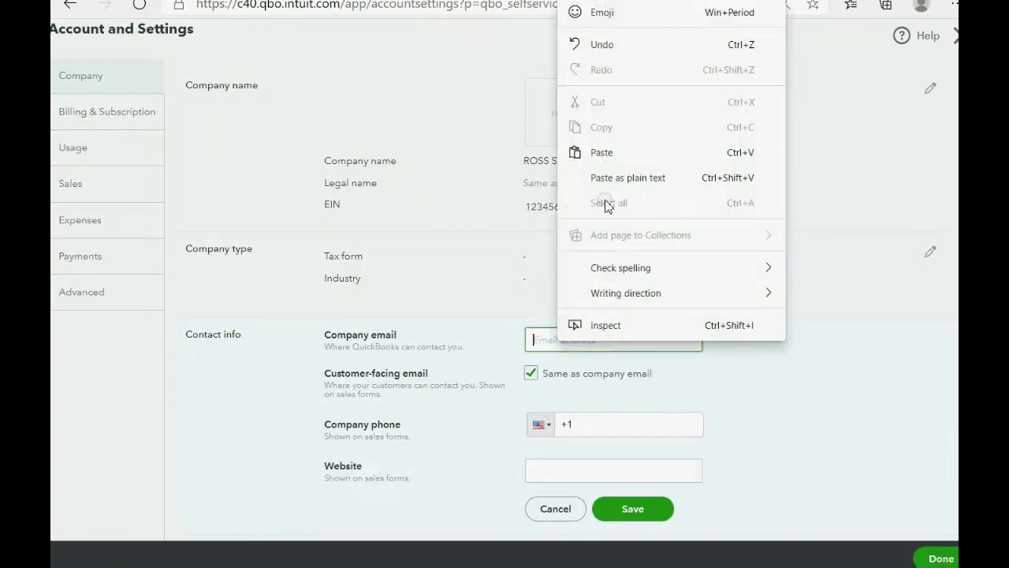
left_click(601, 154)
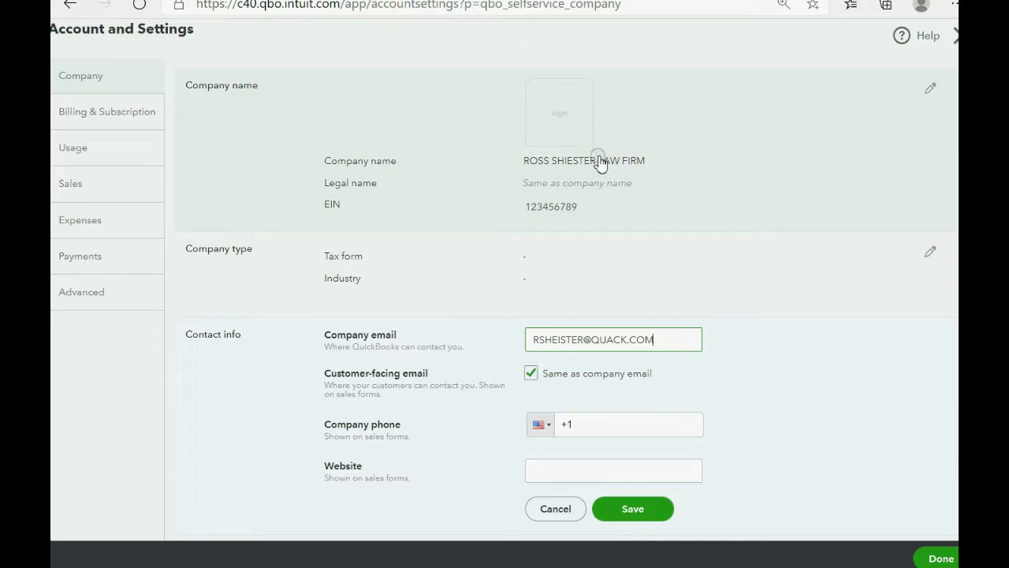
left_click(612, 423)
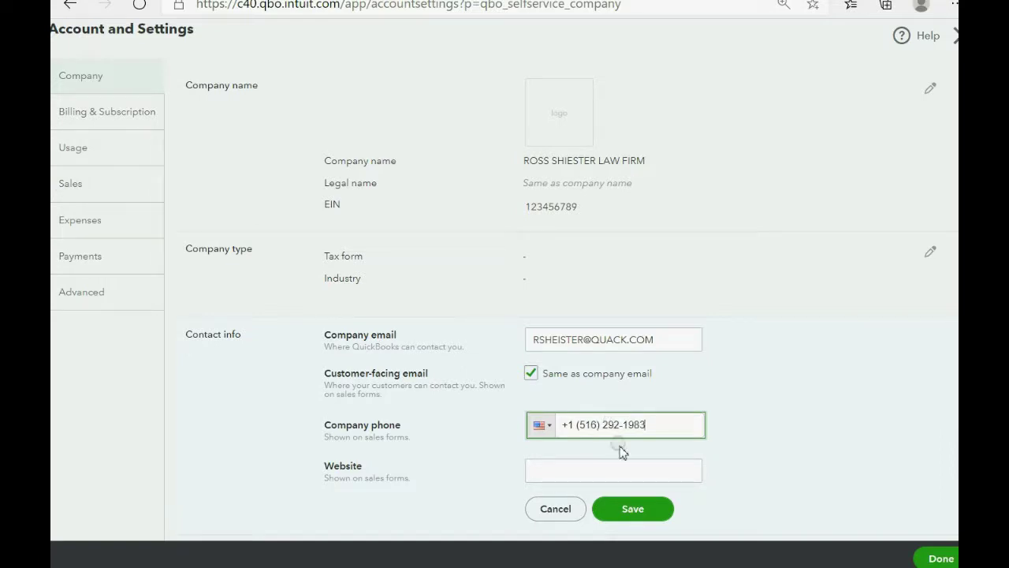
scroll(610, 459, "down", 1)
left_click(631, 443)
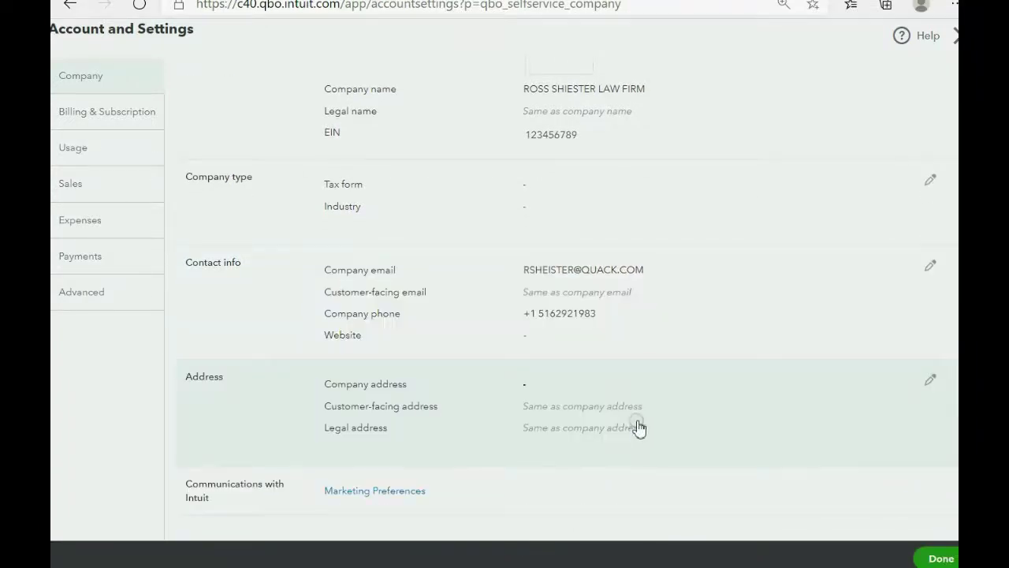
Open the company Address section for editing.
scroll(638, 407, "up", 1)
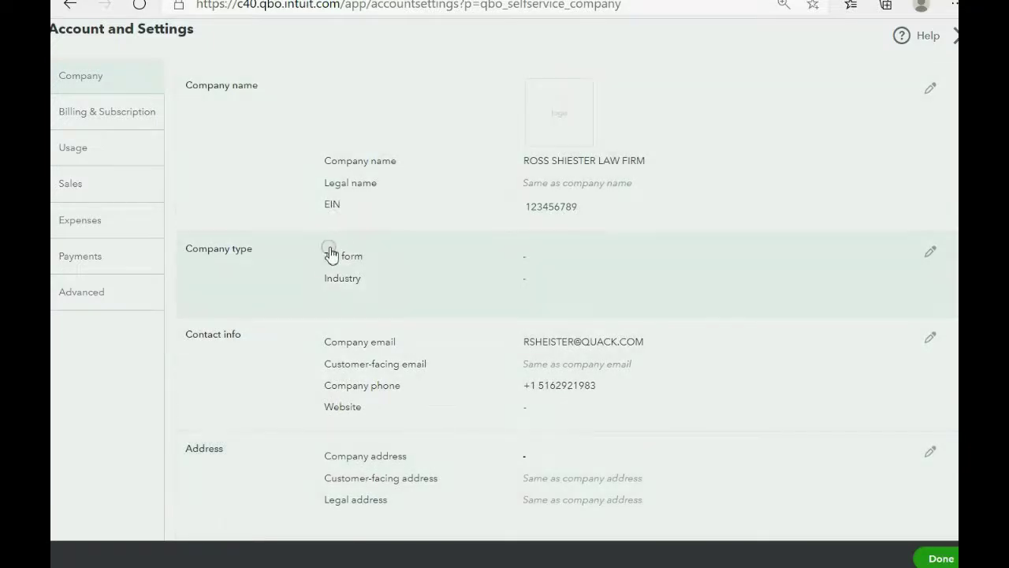
left_click(930, 89)
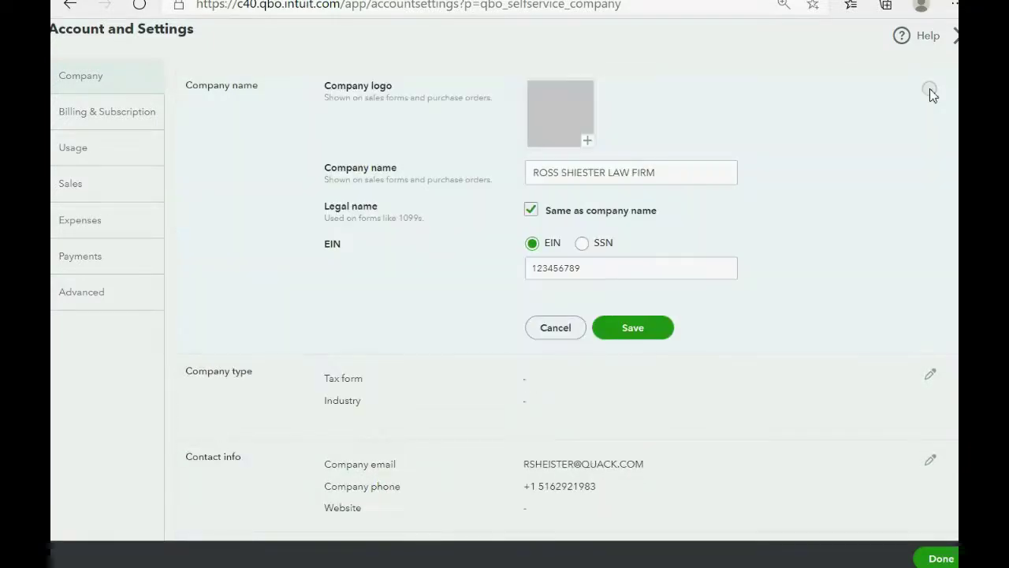
scroll(790, 216, "down", 3)
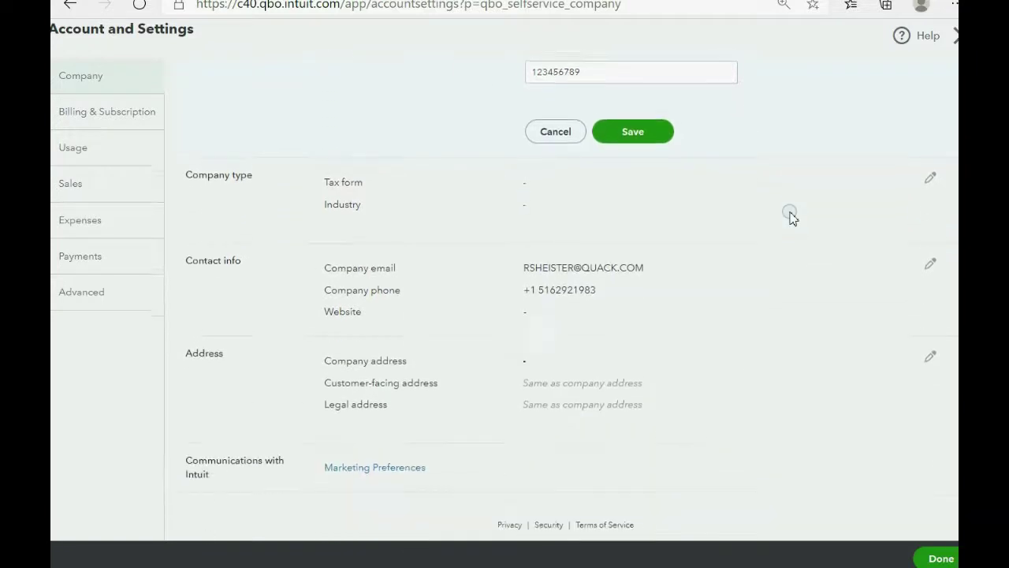
left_click(929, 350)
left_click(712, 349)
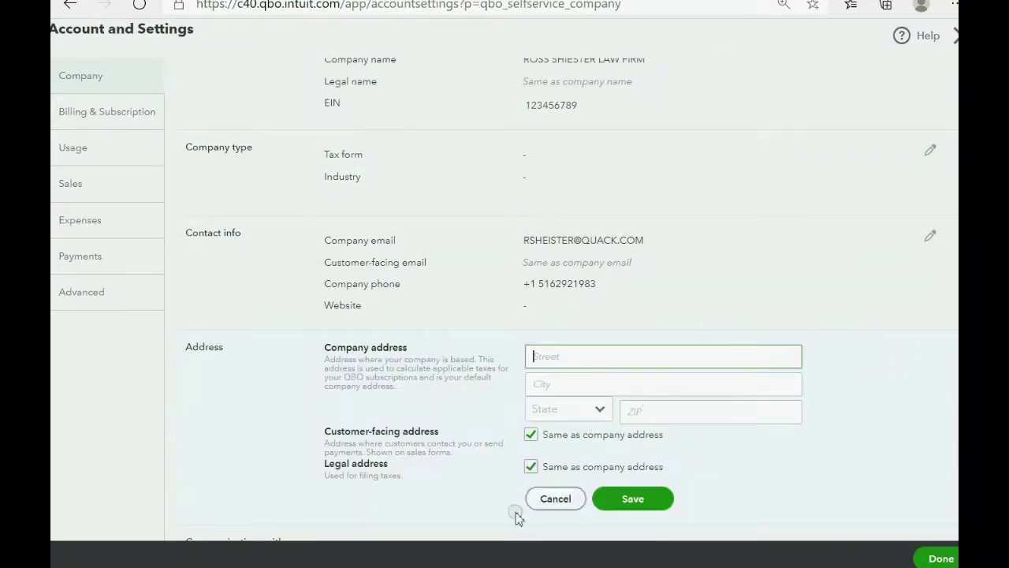
Copy the street line from the slide and paste it into the Street field.
key("alt+Tab")
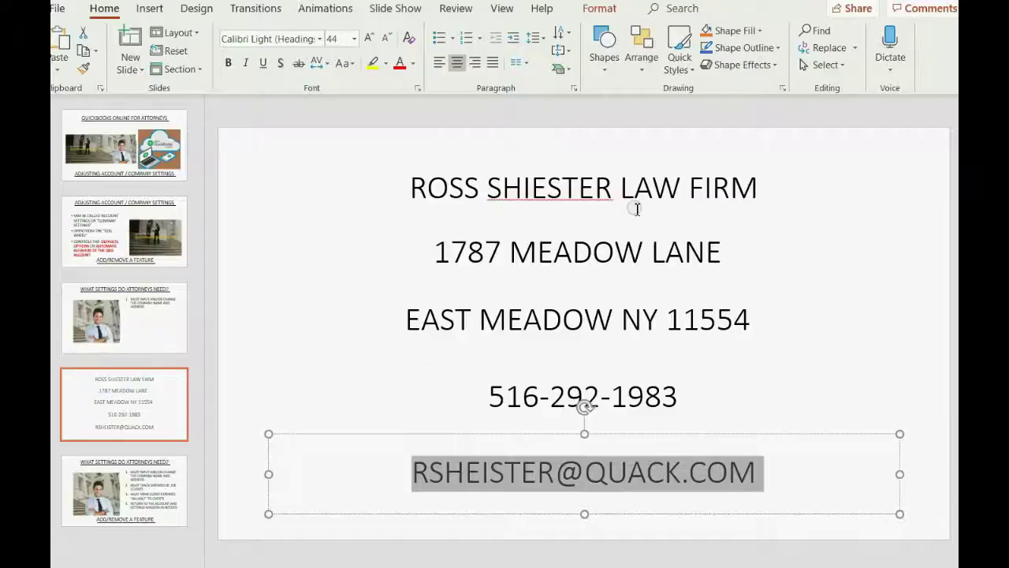
left_click(634, 236)
left_click_drag(726, 250, 365, 254)
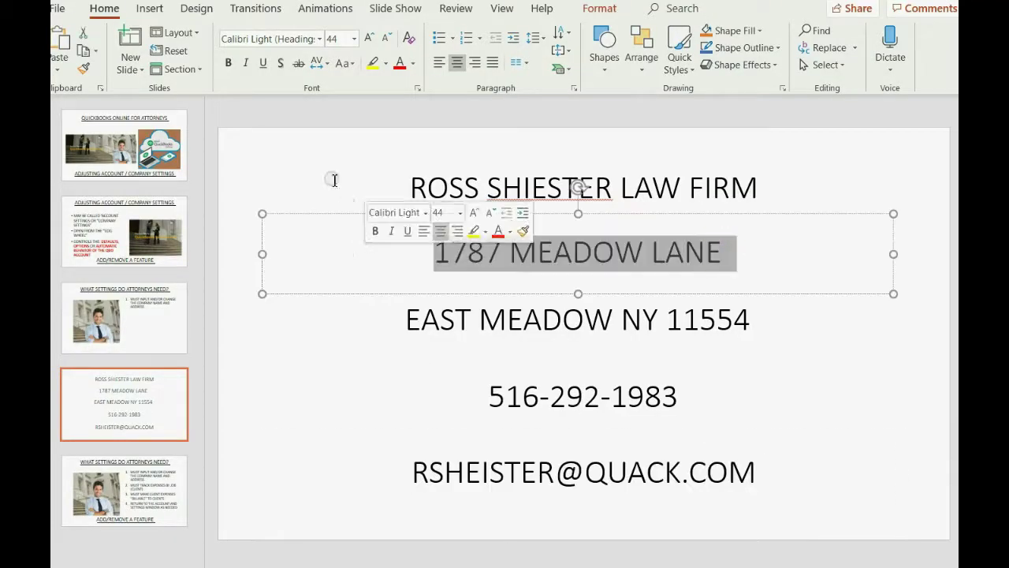
left_click(83, 56)
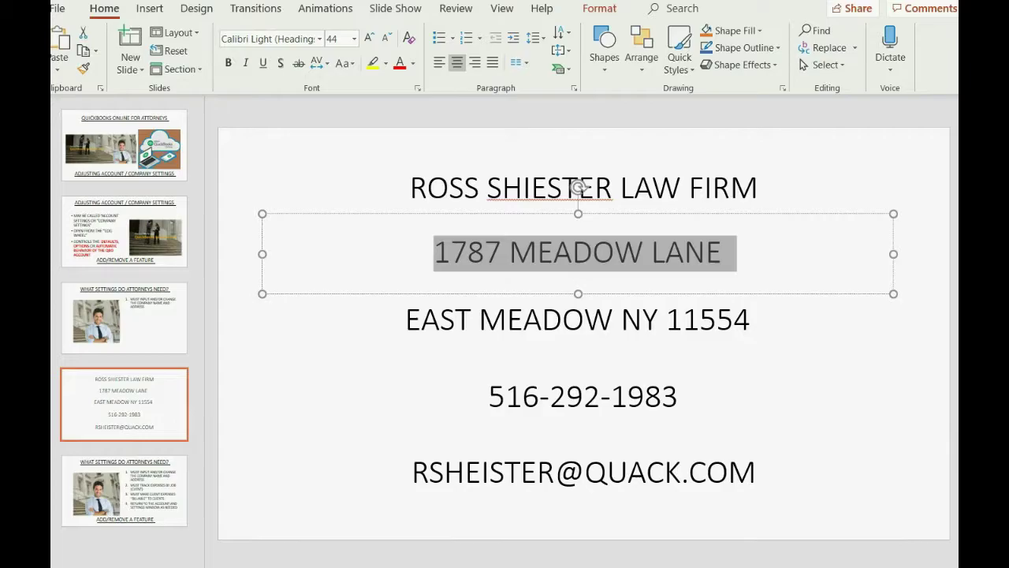
key("alt+Tab")
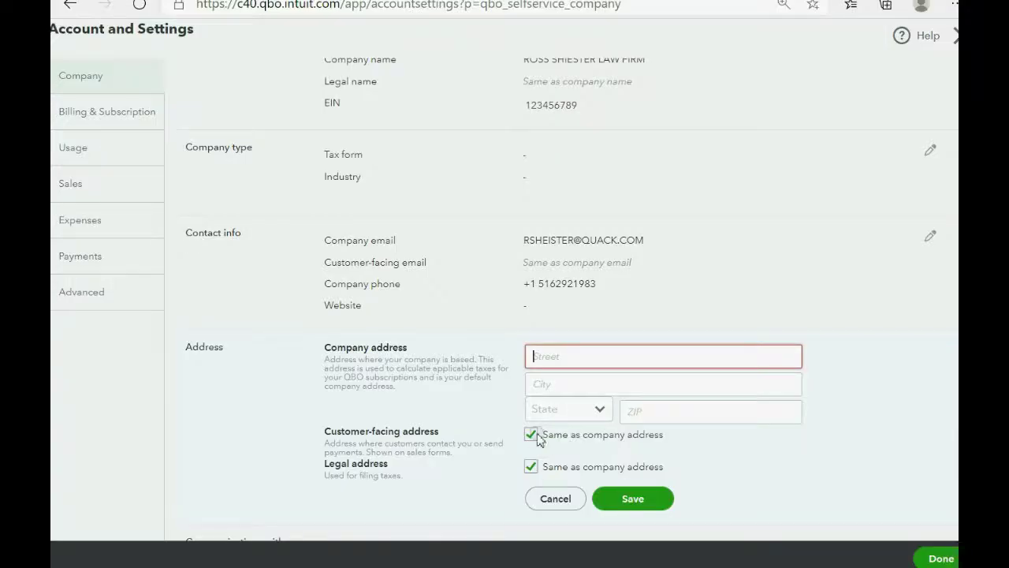
right_click(555, 359)
left_click(620, 169)
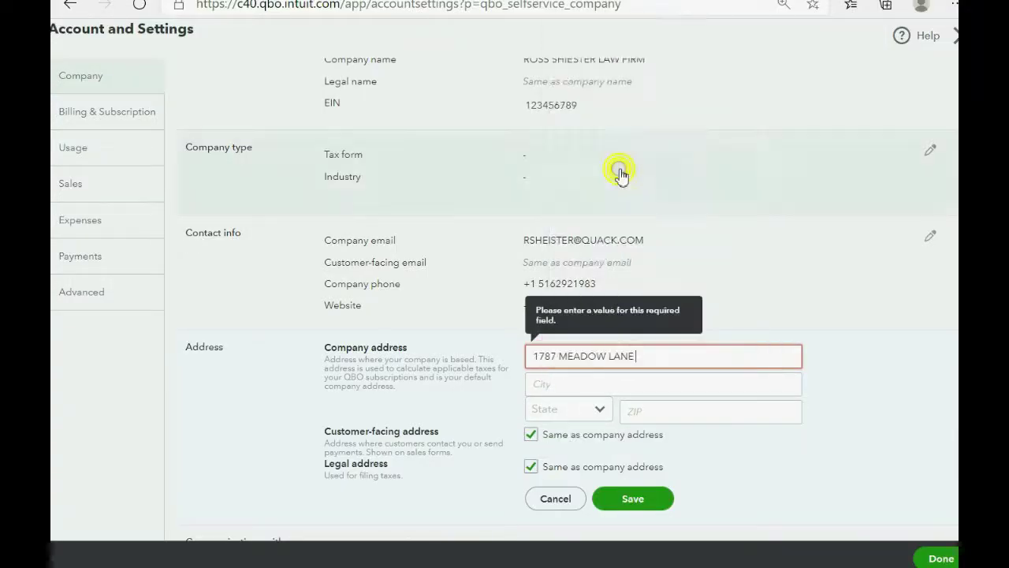
Copy the city, state and ZIP line from the slide for the City field.
left_click(593, 381)
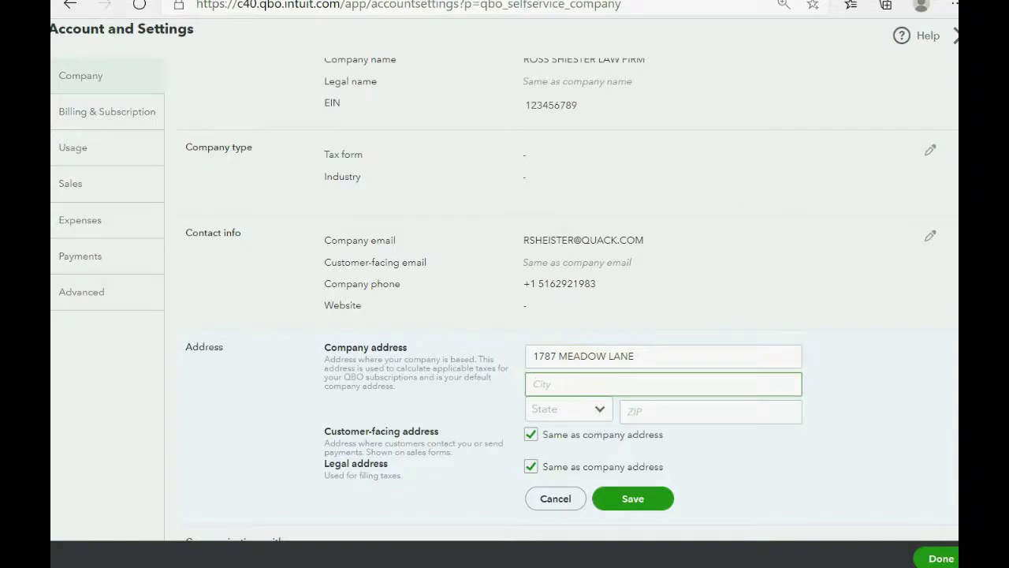
key("alt+Tab")
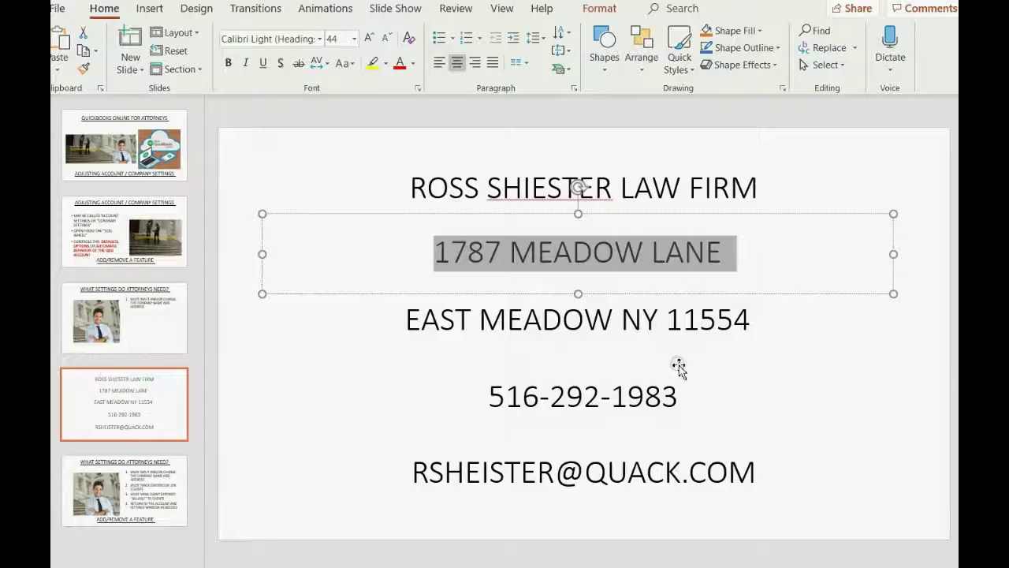
left_click(750, 317)
left_click_drag(750, 317, 430, 316)
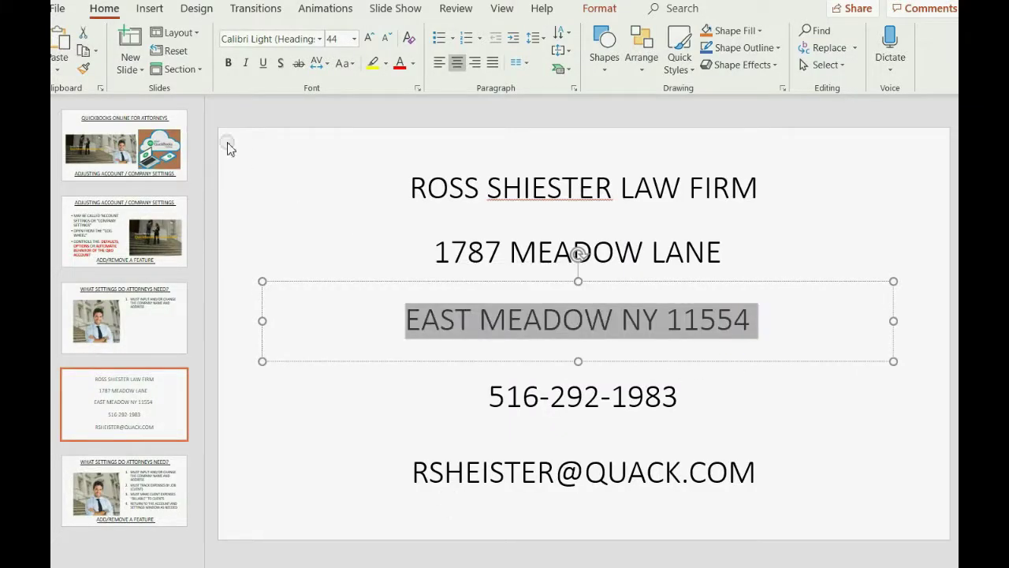
left_click(84, 52)
Paste the copied city line into the City field.
key("alt+Tab")
left_click(572, 389)
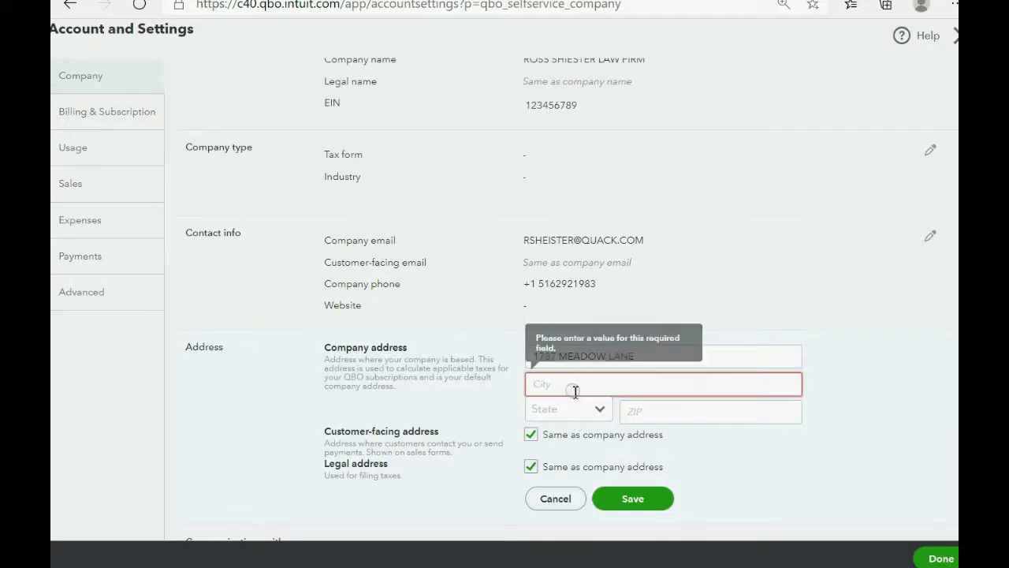
right_click(572, 389)
left_click(619, 203)
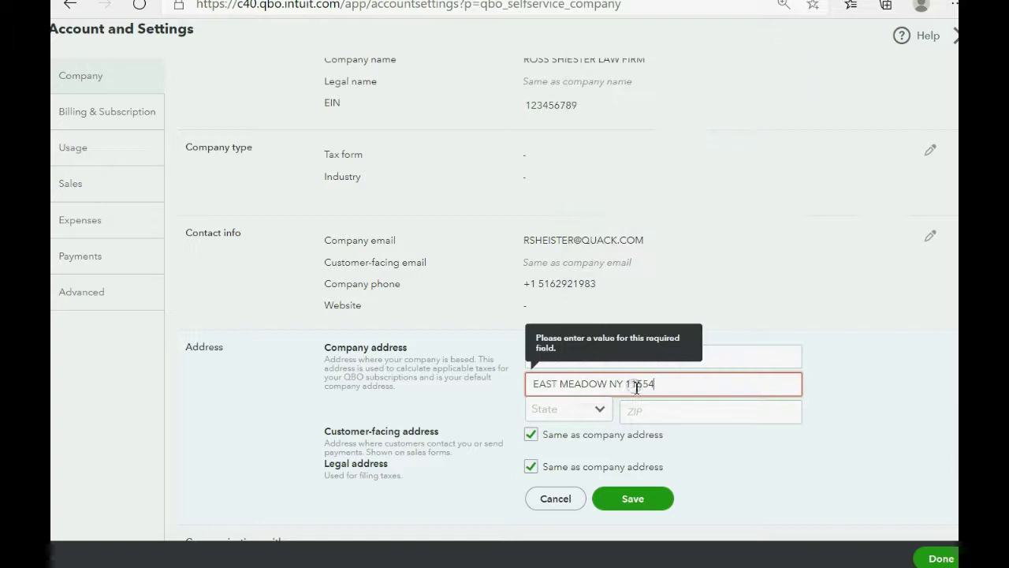
Choose NY as the state, enter the ZIP code, and save the address.
left_click(600, 409)
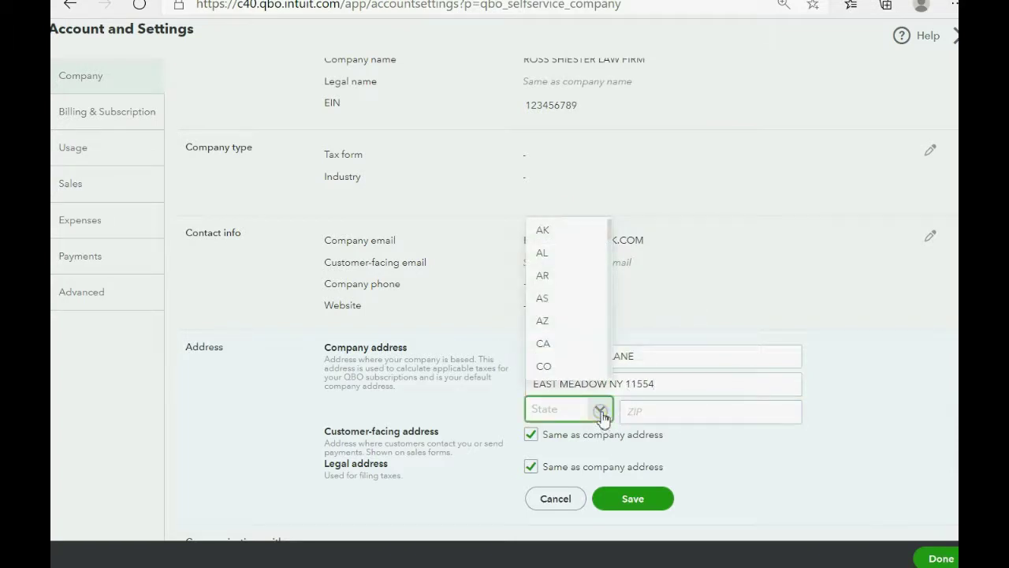
scroll(576, 370, "down", 4)
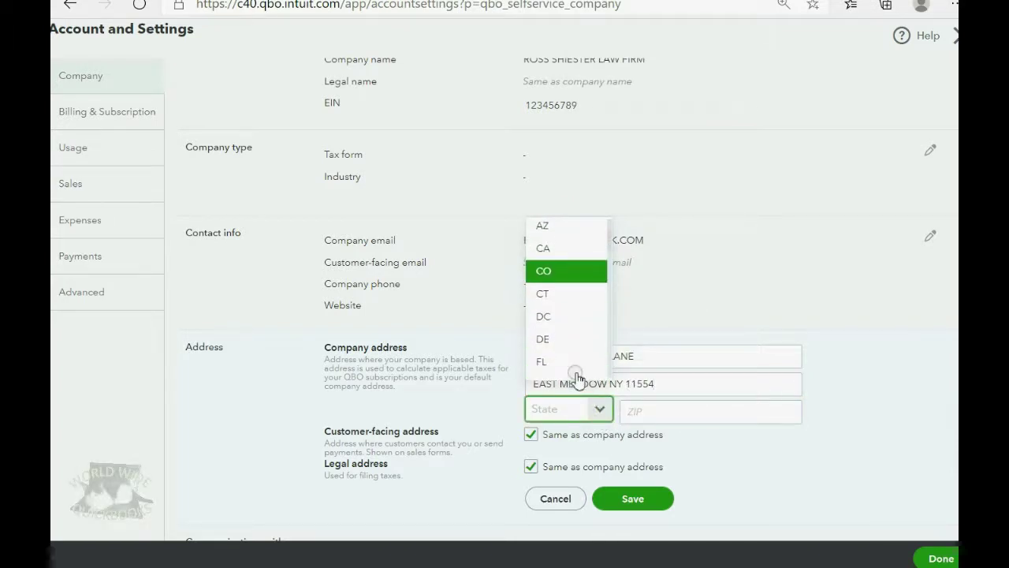
scroll(595, 337, "down", 3)
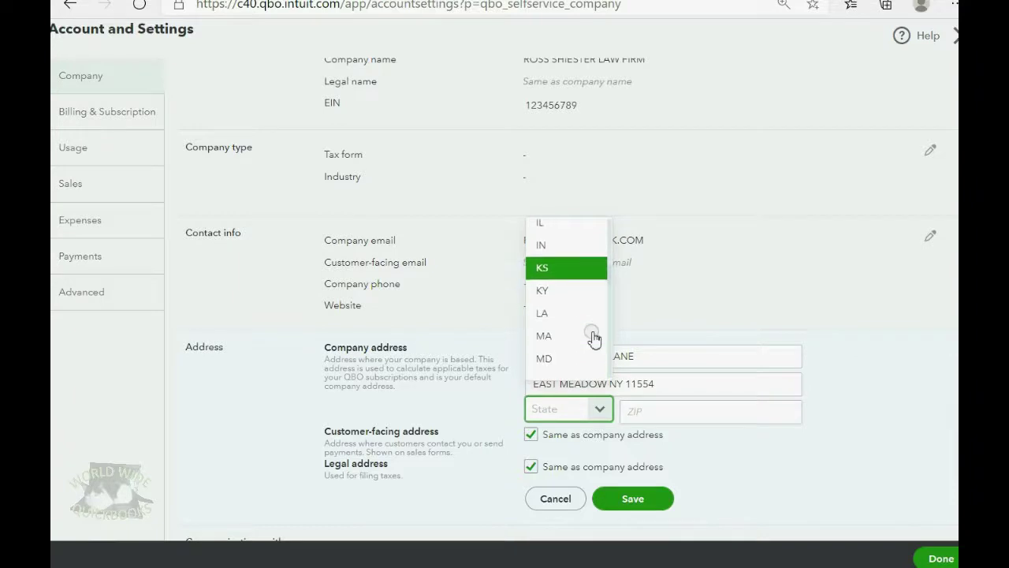
scroll(594, 337, "down", 3)
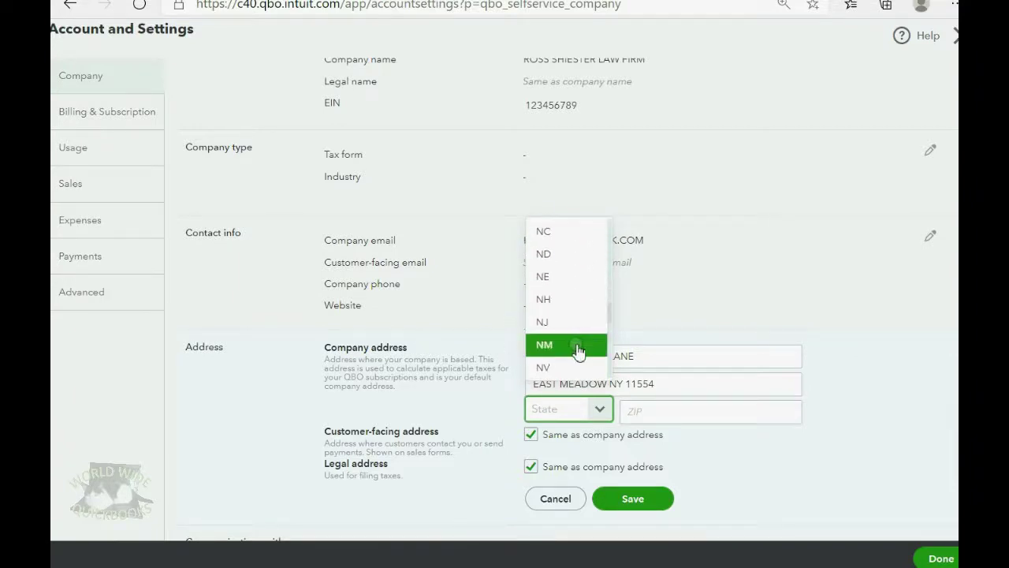
scroll(574, 355, "down", 1)
left_click(573, 344)
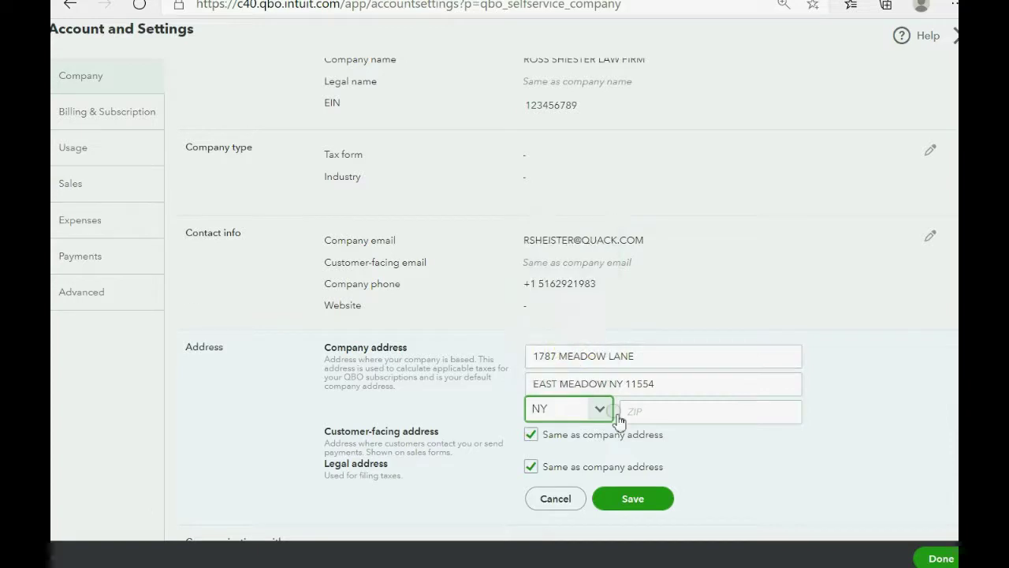
left_click(634, 410)
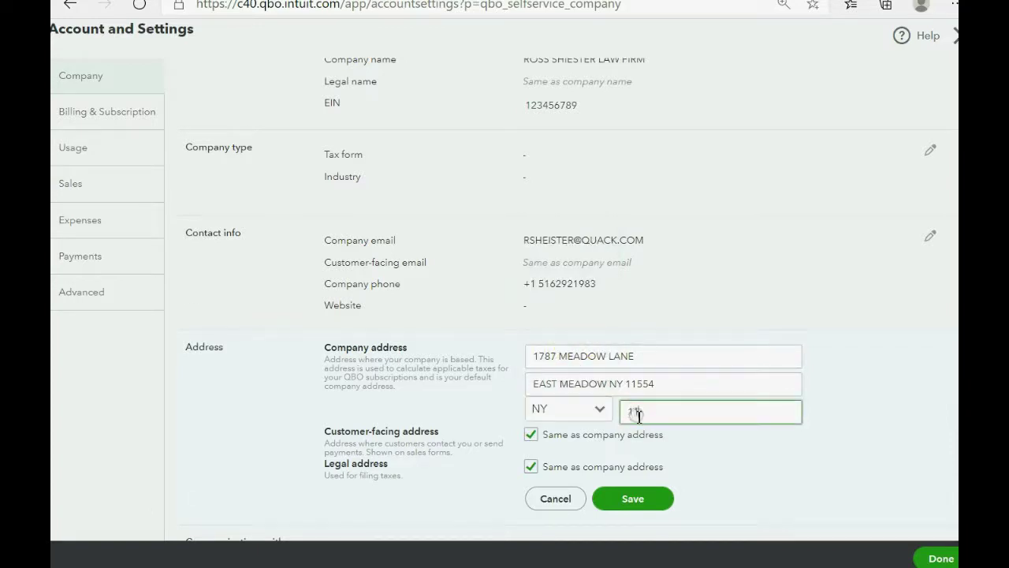
left_click(625, 508)
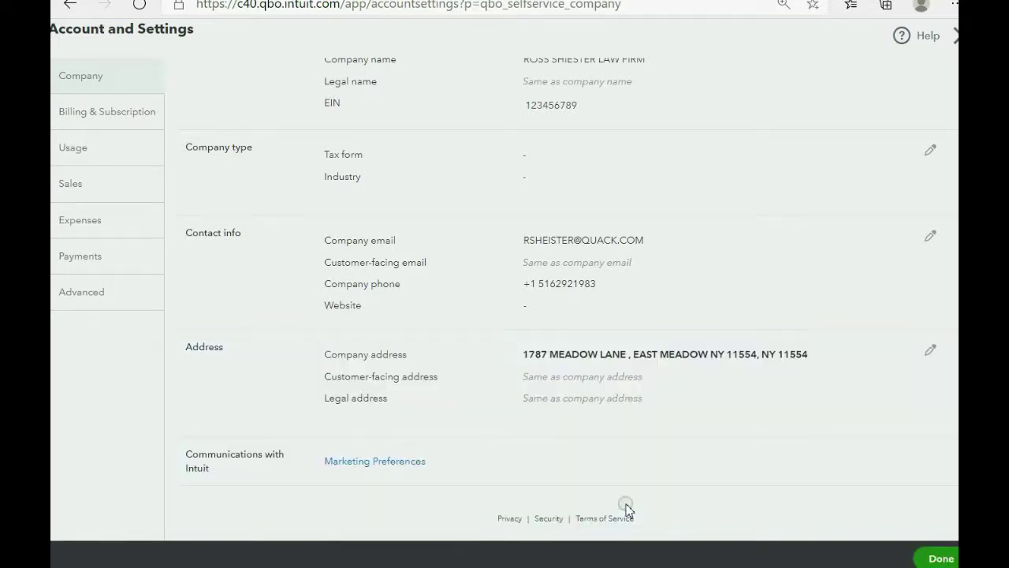
Finish with Done, returning to the dashboard that now shows the law firm's name.
left_click(934, 559)
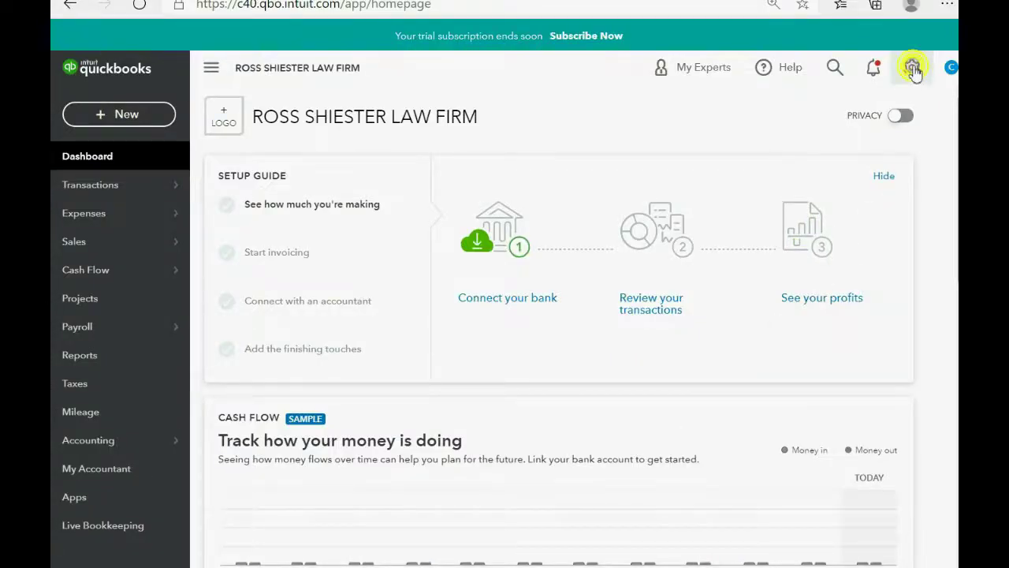
Reopen Account and Settings from the gear menu and show the Expenses page.
left_click(912, 68)
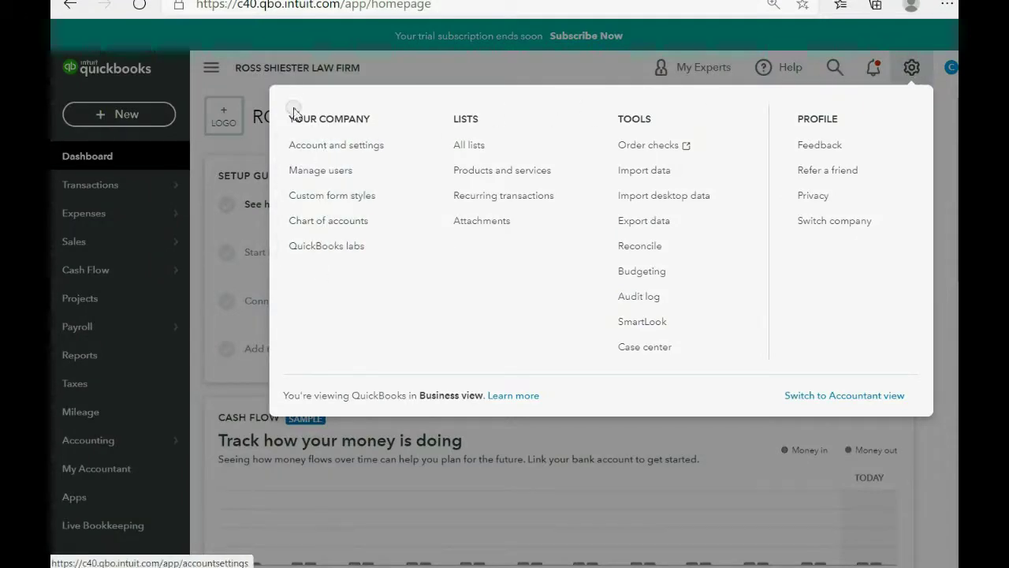
left_click(322, 150)
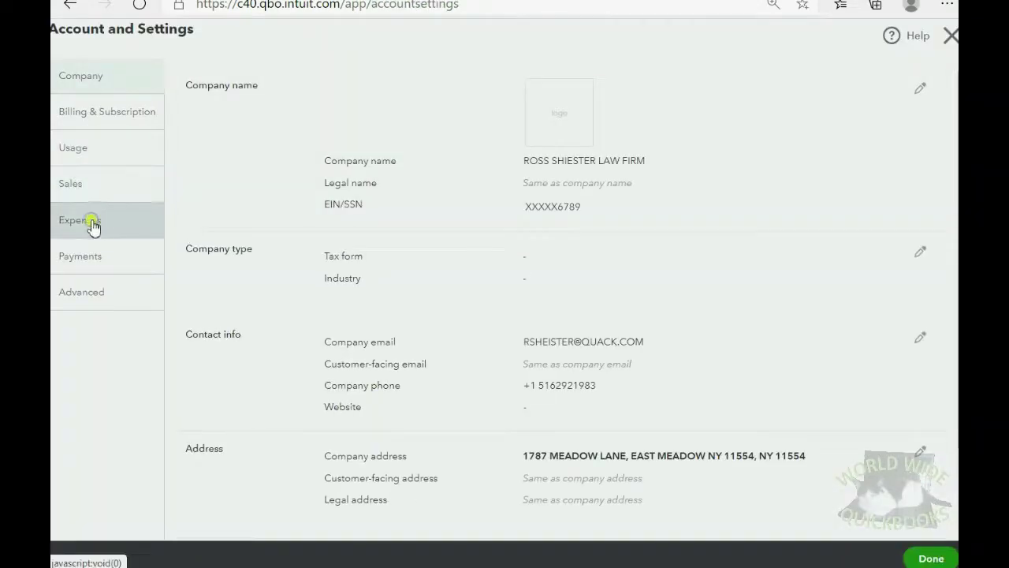
left_click(93, 223)
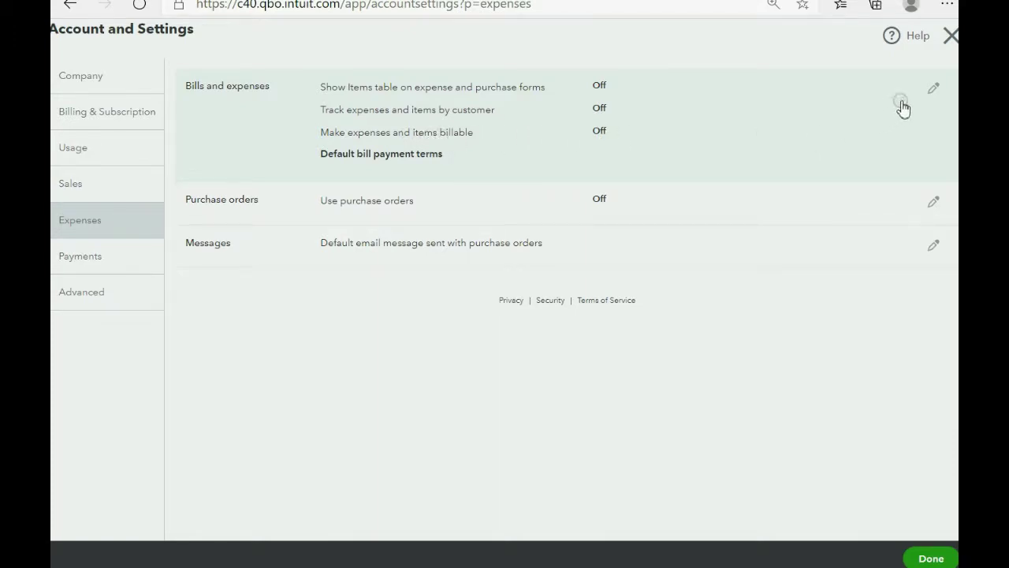
In Bills and expenses, switch on tracking expenses and items by customer and making them billable.
left_click(935, 92)
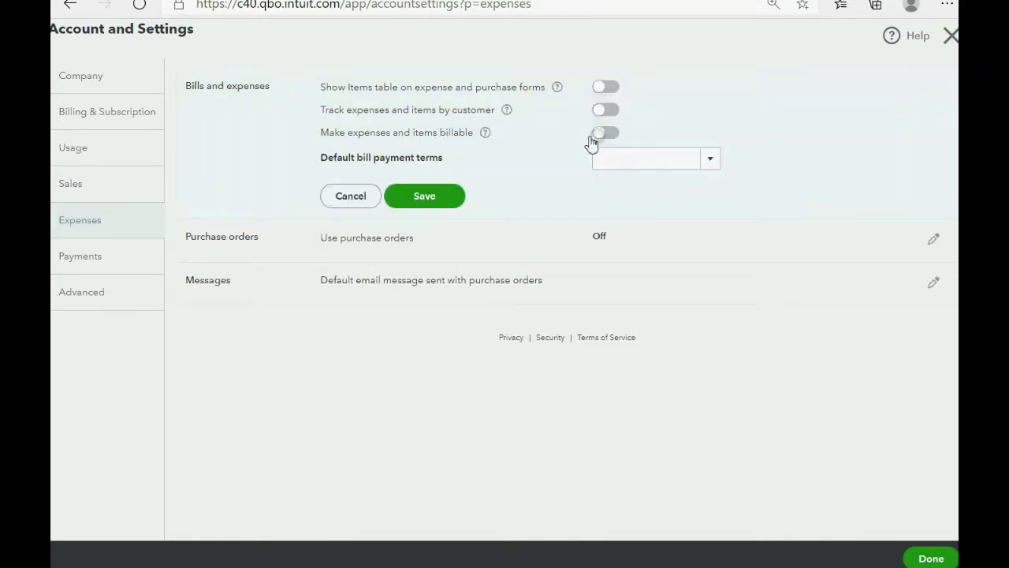
left_click(607, 113)
left_click(605, 136)
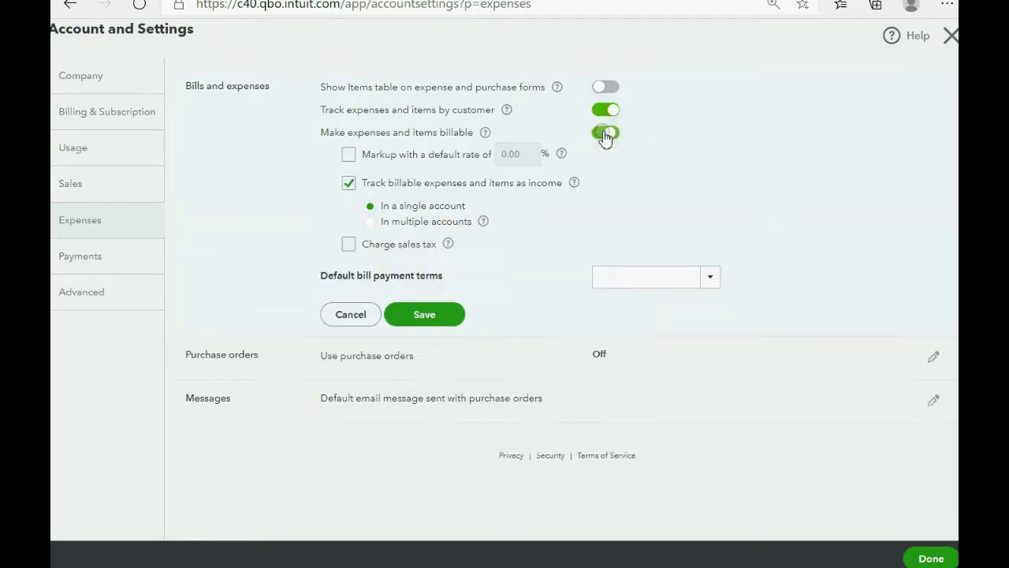